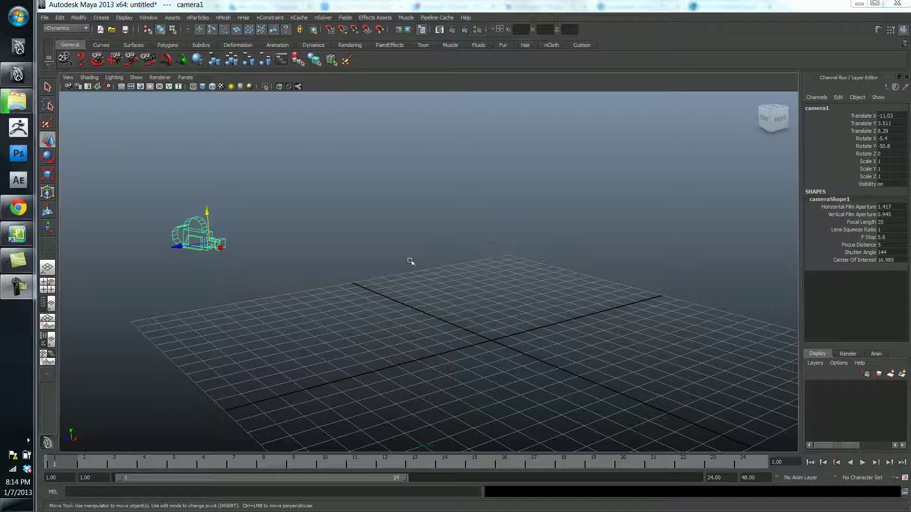
Drag camera1 above the grid to Translate -7.783, 5.643, 2.943
drag(210, 243, 360, 211)
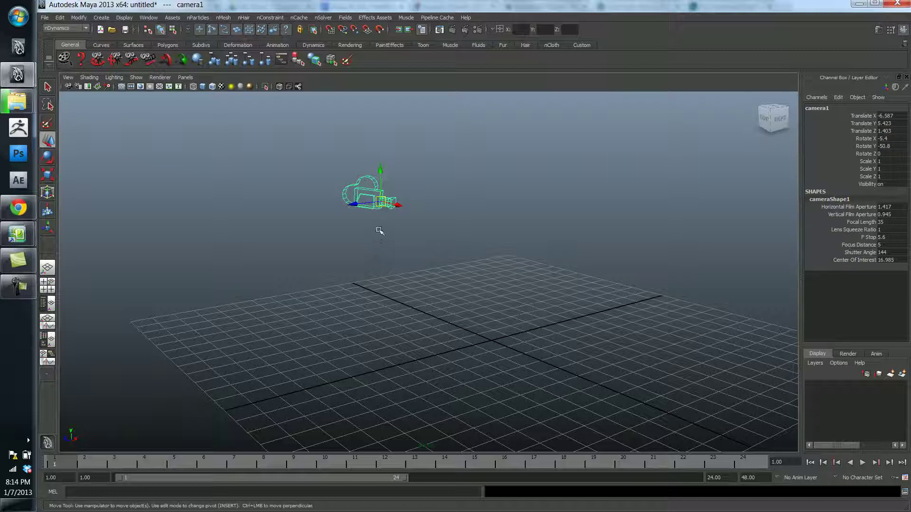
drag(378, 202, 524, 181)
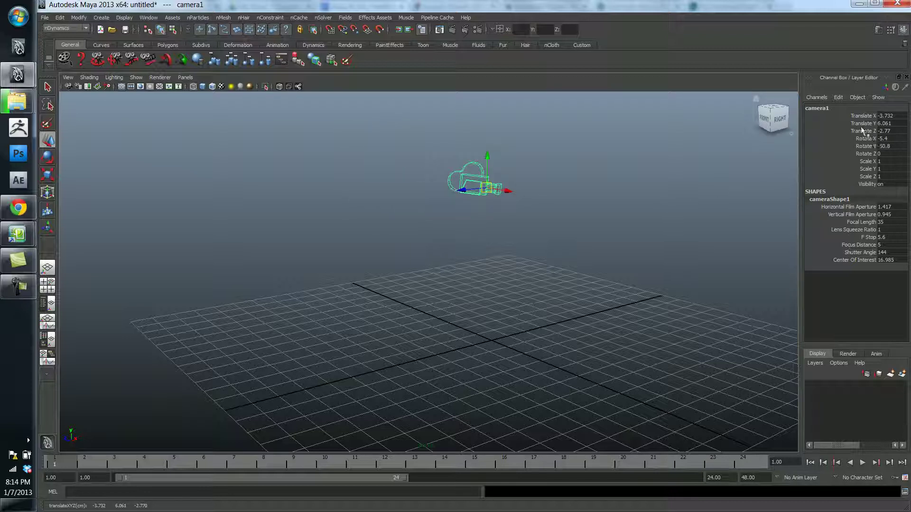
drag(490, 189, 348, 198)
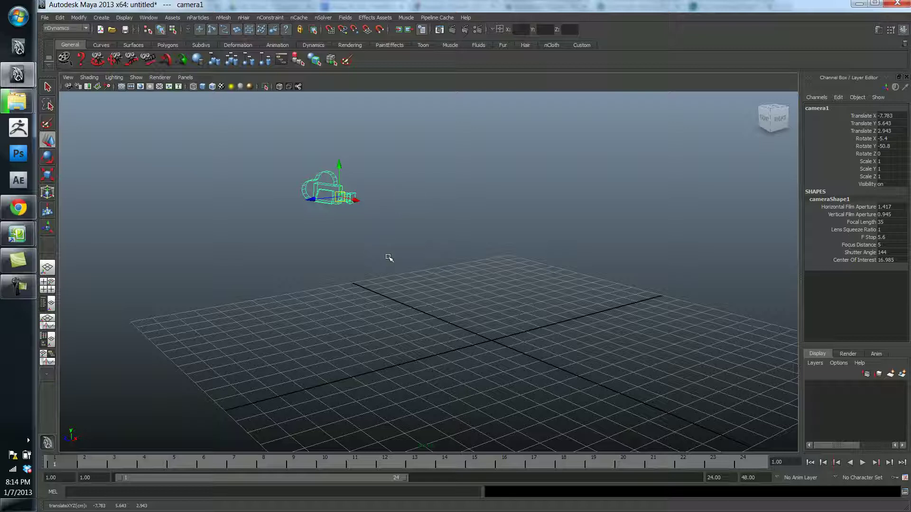
Rotate camera1 to a new angle and scale it uniformly to 1.37
key(e)
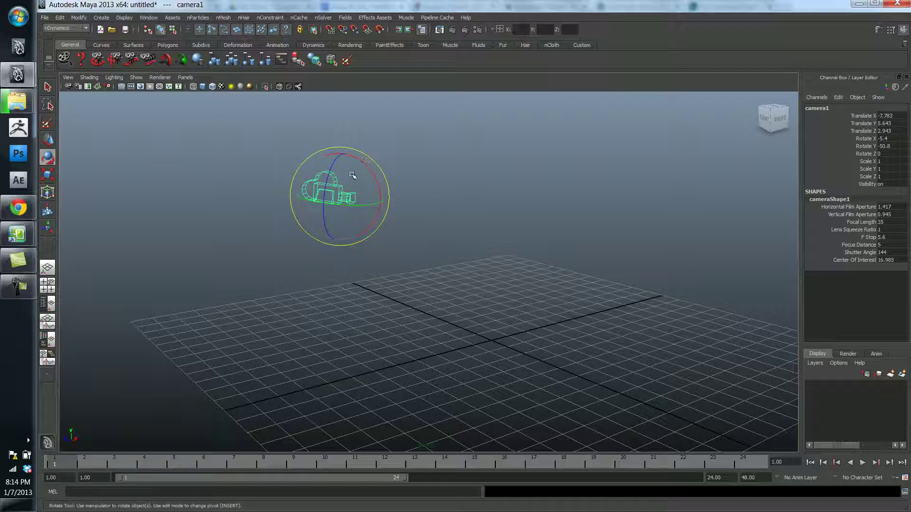
drag(354, 177, 522, 209)
mouse_move(346, 203)
mouse_down()
mouse_move(341, 162)
mouse_move(362, 166)
mouse_move(368, 185)
mouse_move(364, 198)
mouse_move(350, 199)
mouse_up()
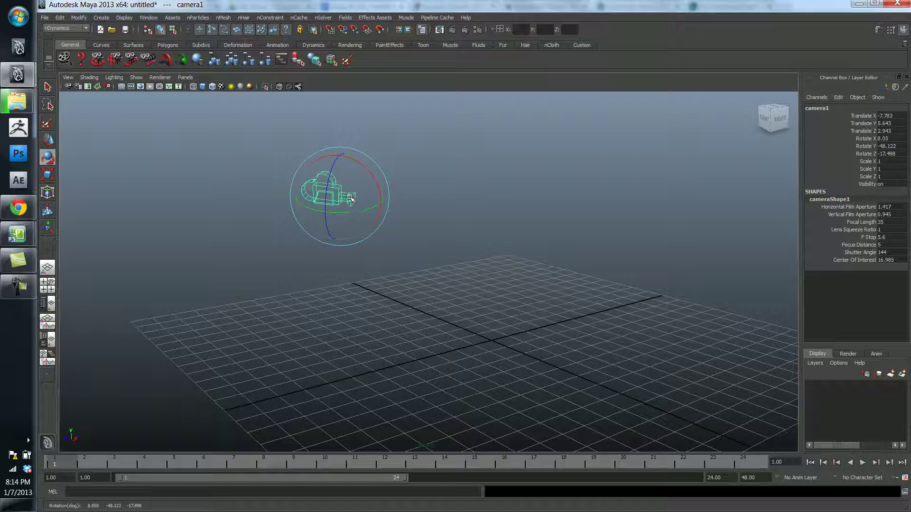
key(r)
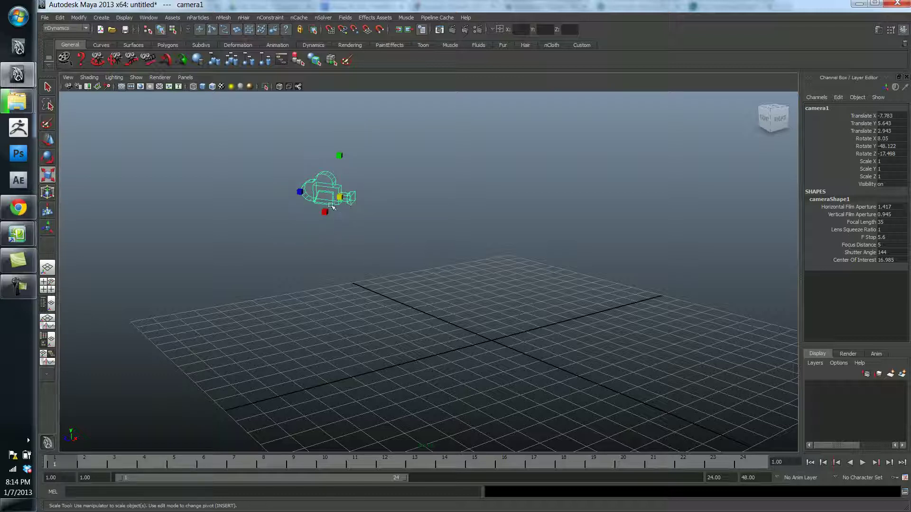
drag(339, 197, 363, 214)
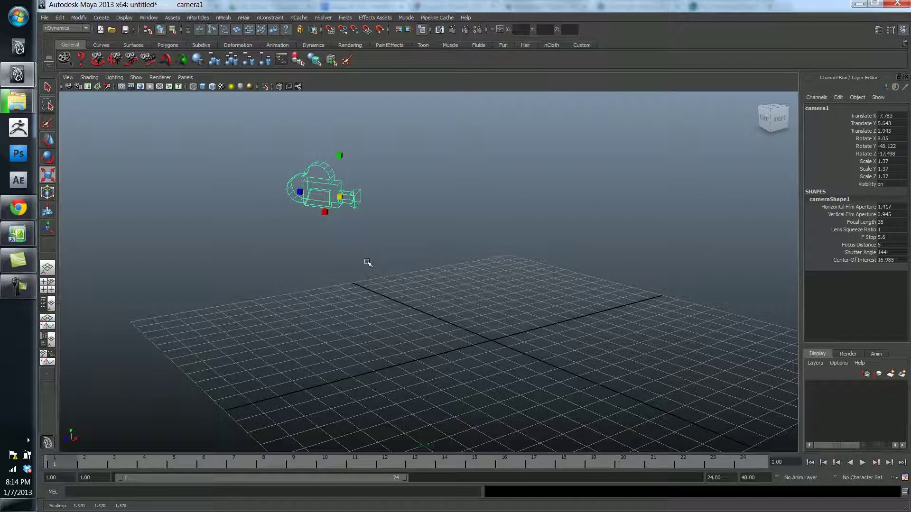
Nudge camera1 to Translate -6.422, 5.204, 1.271, cycling the W/E/R tools
key(w)
drag(352, 199, 416, 193)
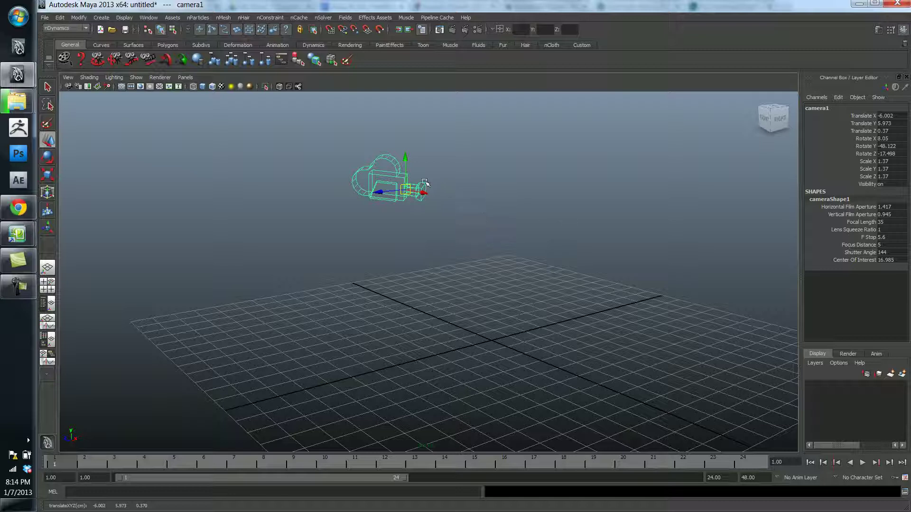
drag(404, 193, 388, 212)
key(e)
key(r)
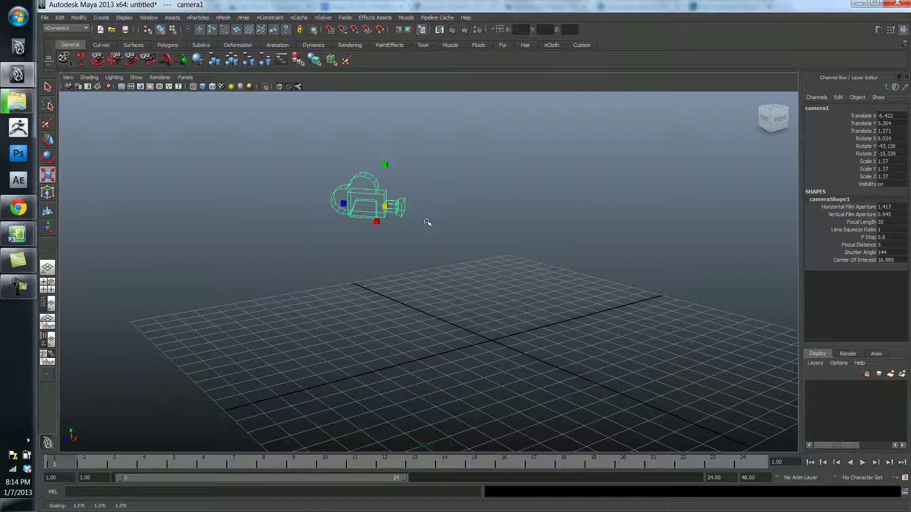
key(w)
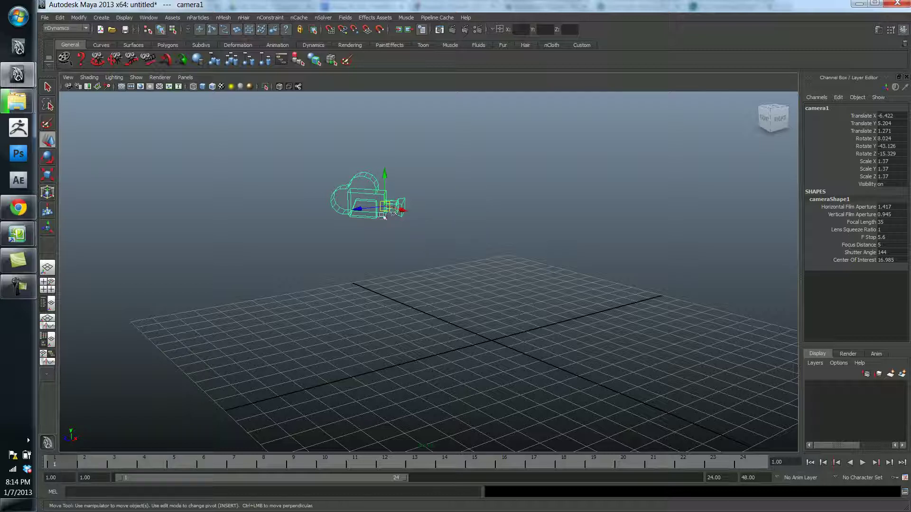
key(e)
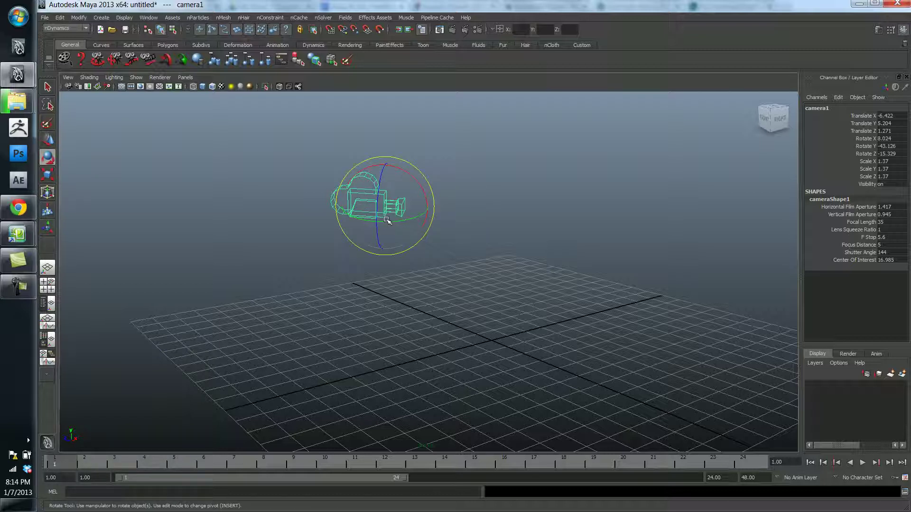
key(r)
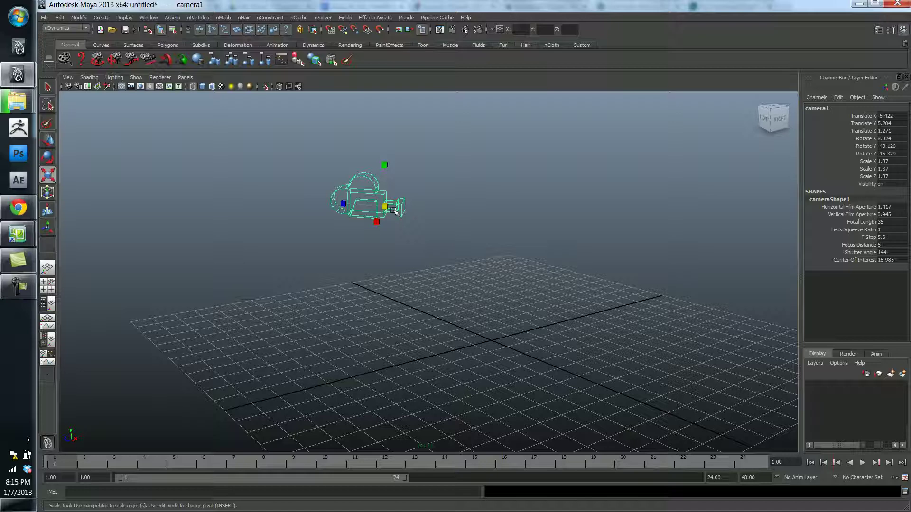
Tumble the viewport until the ViewCube shows the RIGHT side
alt+drag(421, 204, 421, 238)
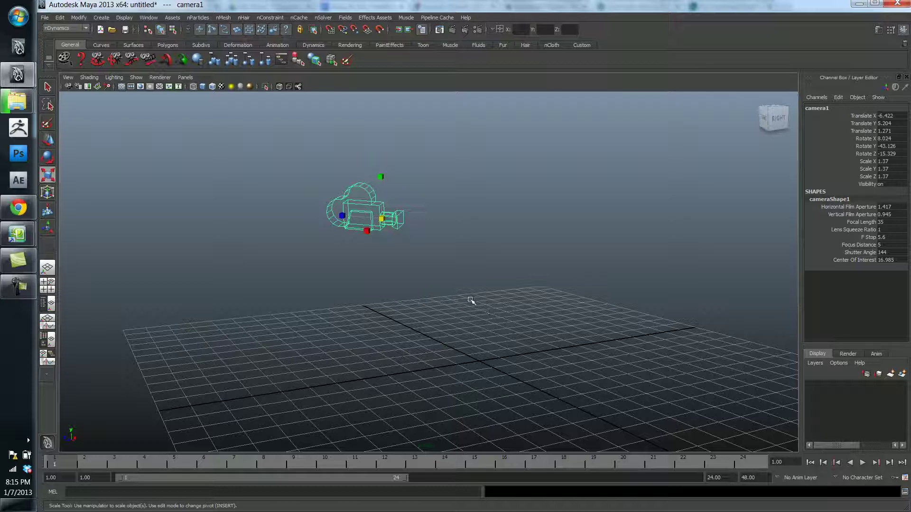
Pan, frame camera1 with F, and tumble back until the grid reappears around it
alt+middle_drag(543, 286, 250, 291)
scroll(456, 280, down, 5)
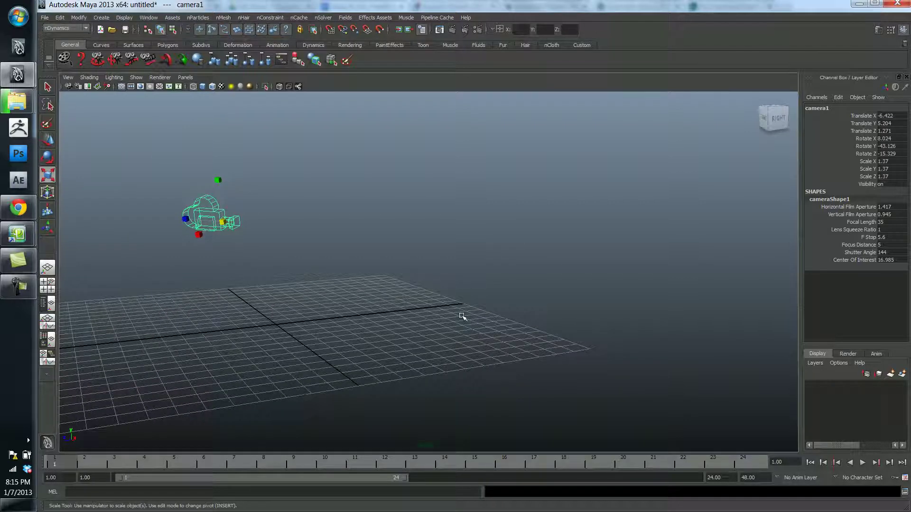
key(f)
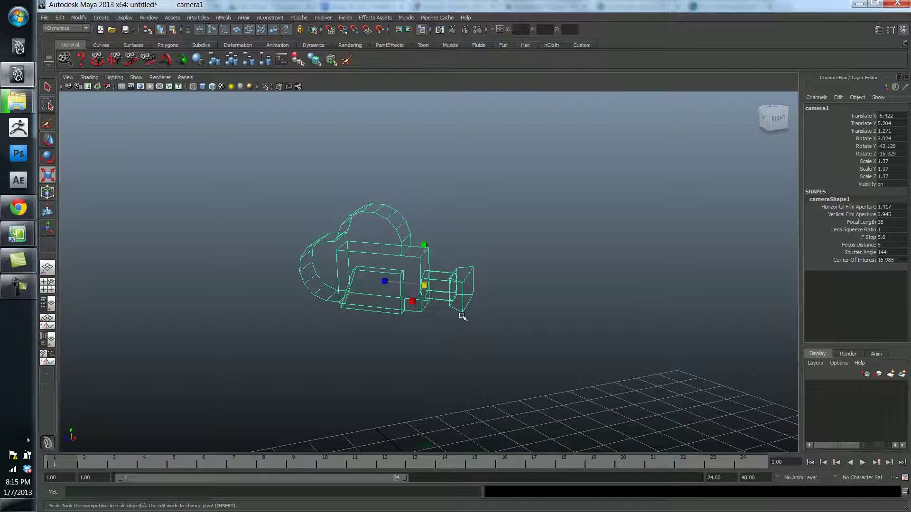
alt+drag(498, 289, 439, 287)
alt+right_drag(439, 287, 156, 279)
alt+drag(431, 285, 480, 275)
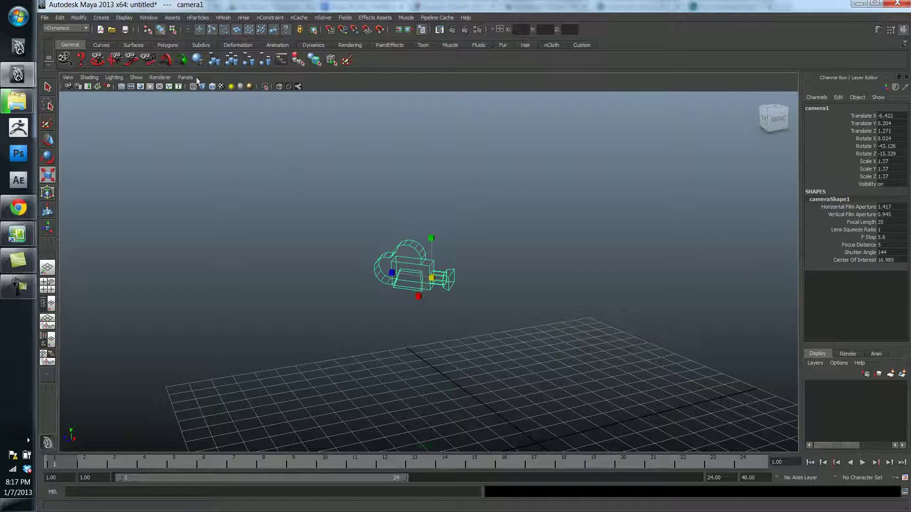
Draw a polygon cube on the grid and display it smooth-shaded
click(101, 18)
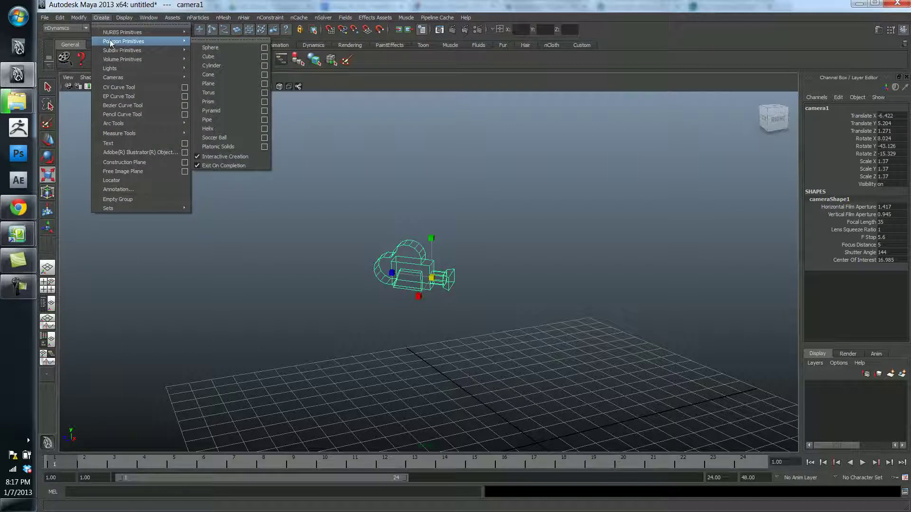
mouse_move(124, 41)
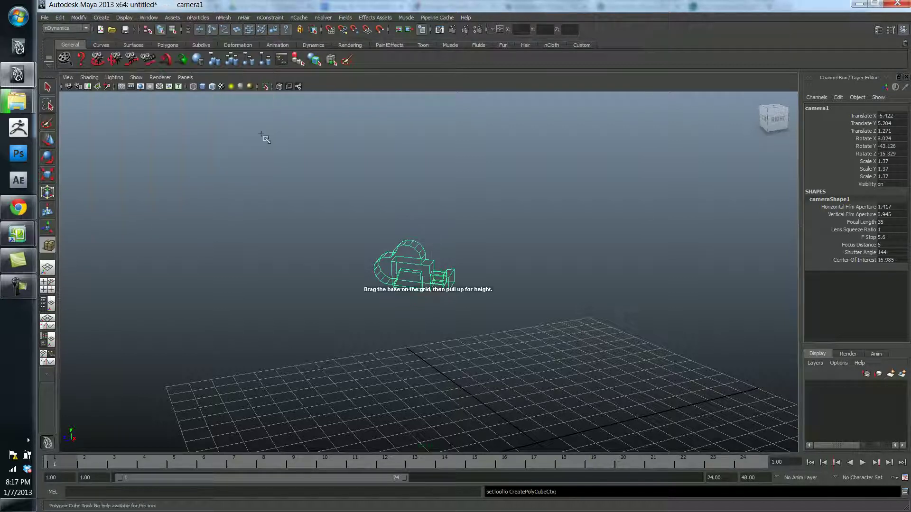
drag(515, 304, 596, 230)
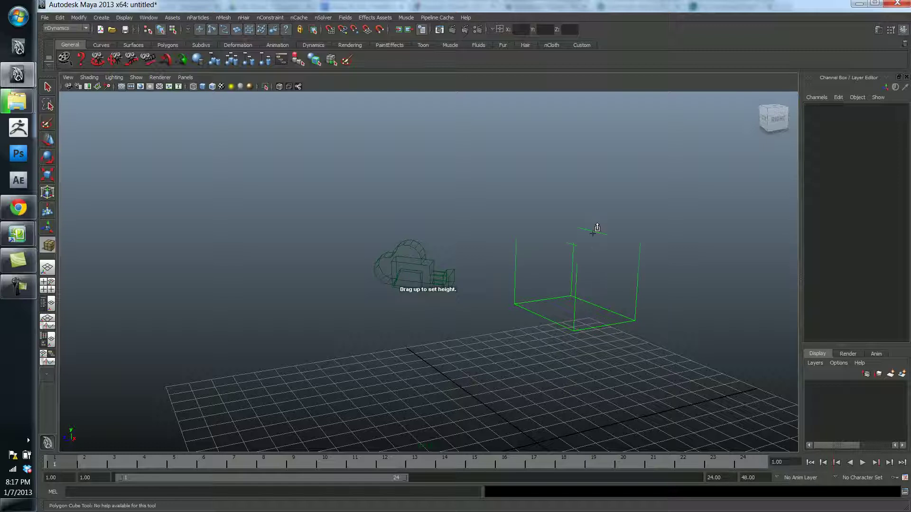
click(509, 240)
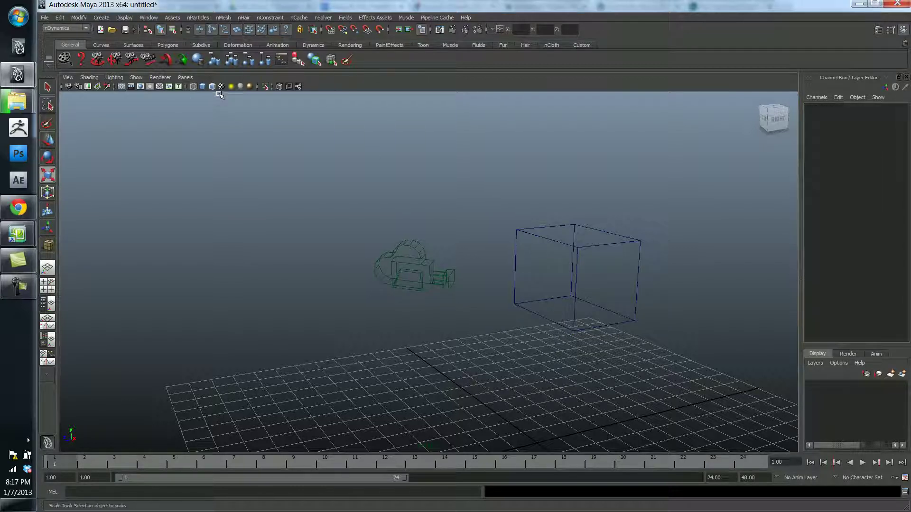
click(202, 86)
Move pCube1 beside the camera to Translate -5.879, 5.243, -5.378
alt+drag(542, 321, 586, 284)
click(592, 291)
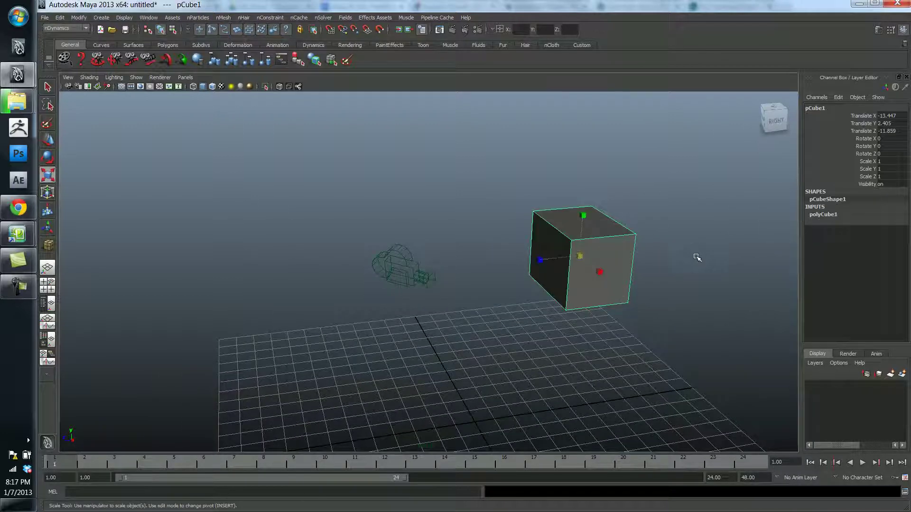
key(w)
drag(550, 264, 545, 321)
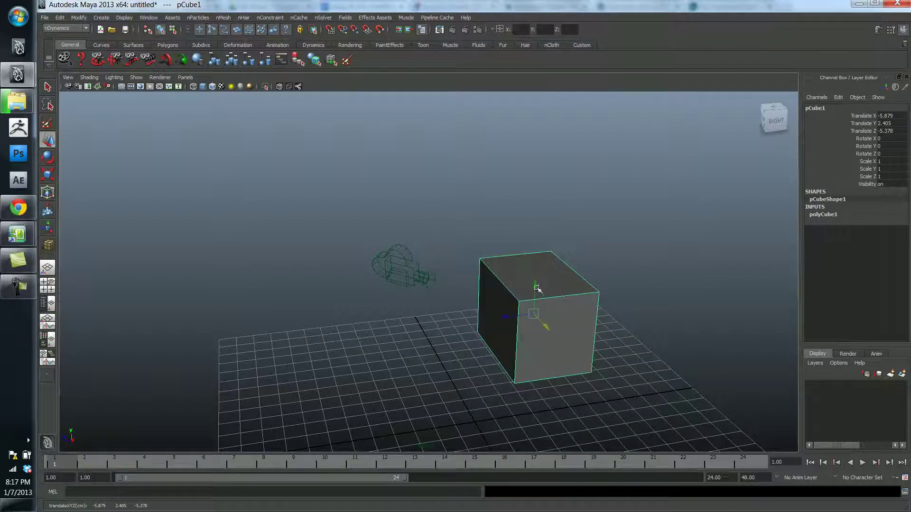
drag(538, 288, 538, 236)
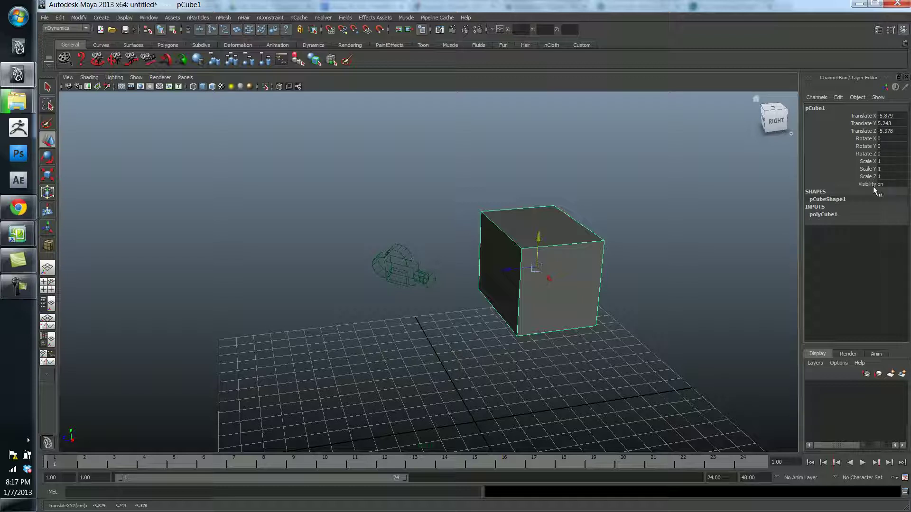
click(684, 246)
click(561, 261)
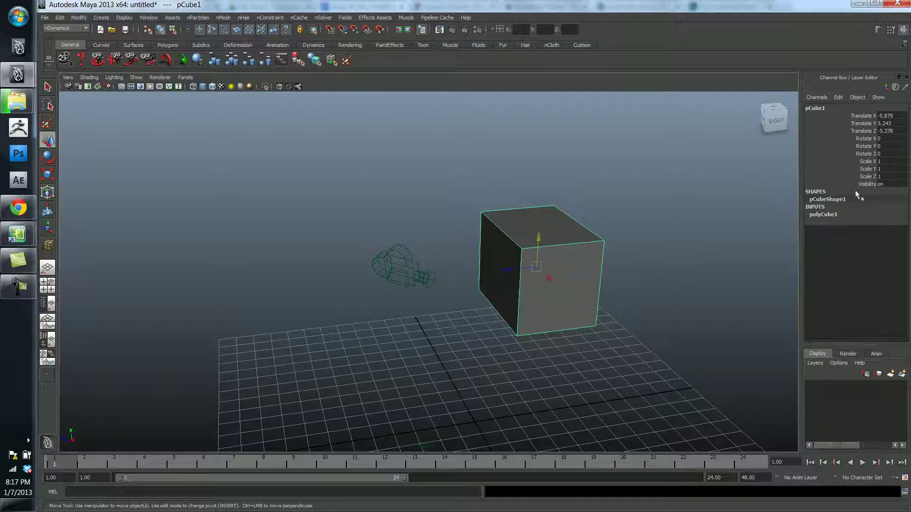
click(869, 184)
double_click(892, 184)
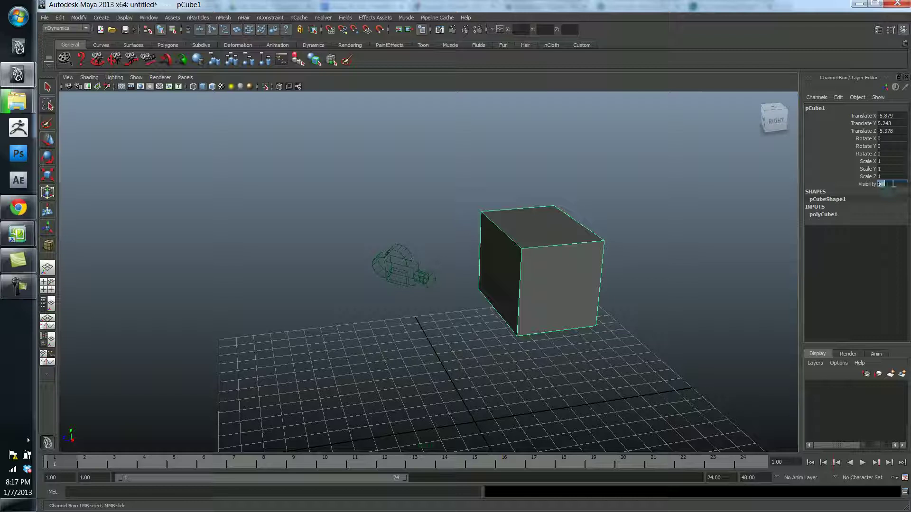
text(0)
key(Return)
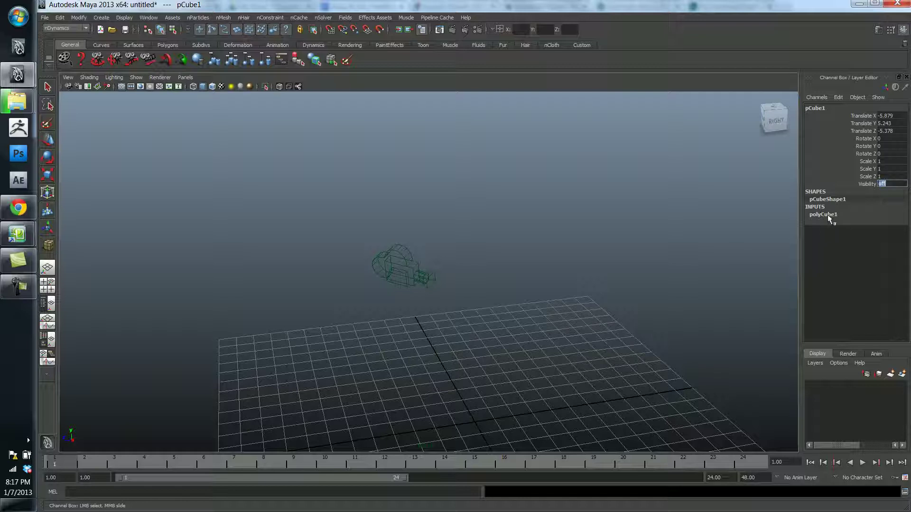
double_click(885, 176)
double_click(889, 184)
text(1)
key(Return)
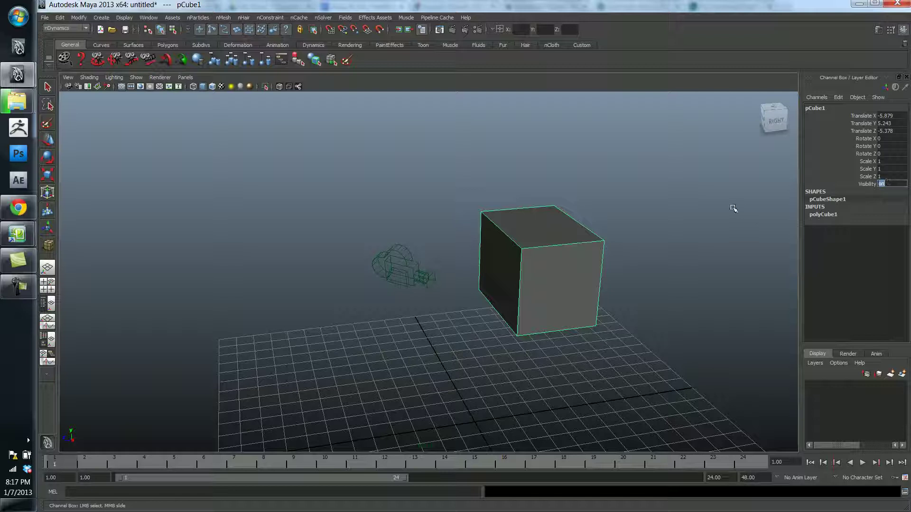
click(612, 252)
click(579, 255)
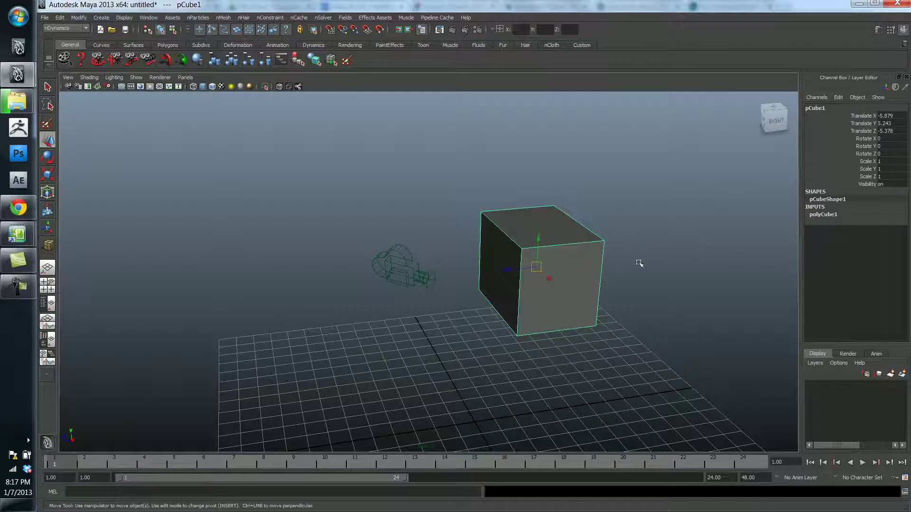
Set polyCube1 Width to 6.533 and Height to 5.71
click(818, 215)
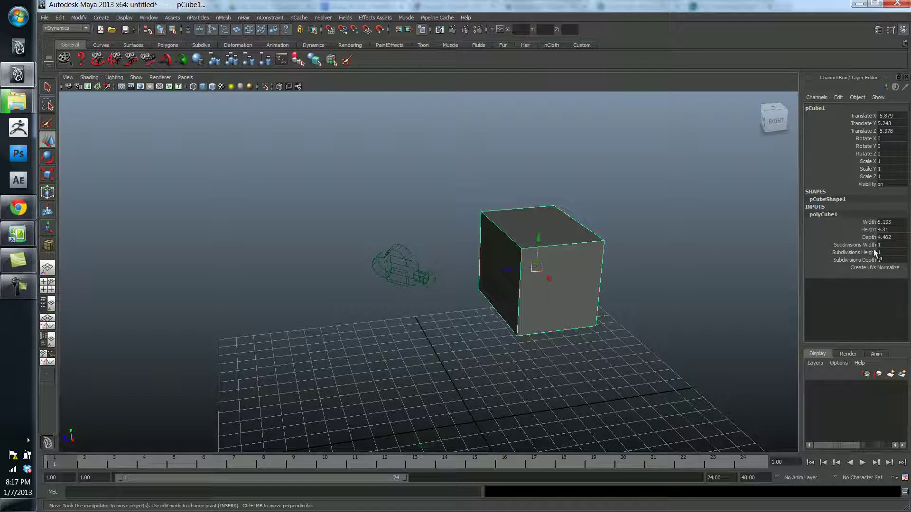
click(869, 222)
mouse_move(757, 222)
middle_down()
mouse_move(749, 220)
mouse_move(764, 220)
middle_up()
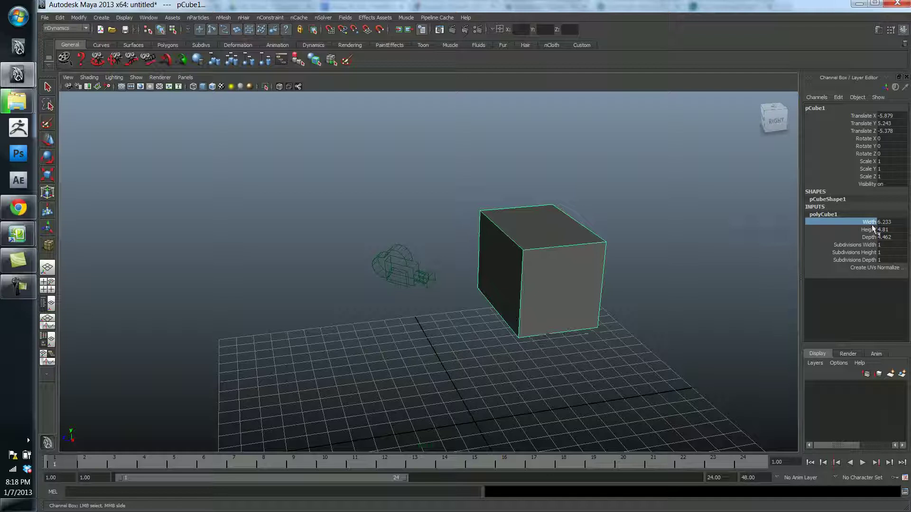
click(871, 230)
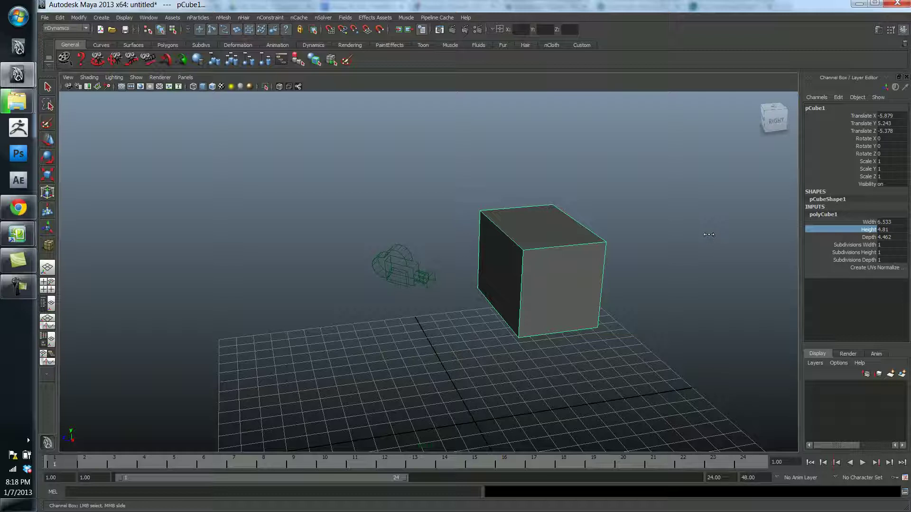
mouse_move(709, 234)
middle_down()
mouse_move(691, 233)
mouse_move(721, 232)
mouse_move(685, 235)
mouse_move(715, 236)
middle_up()
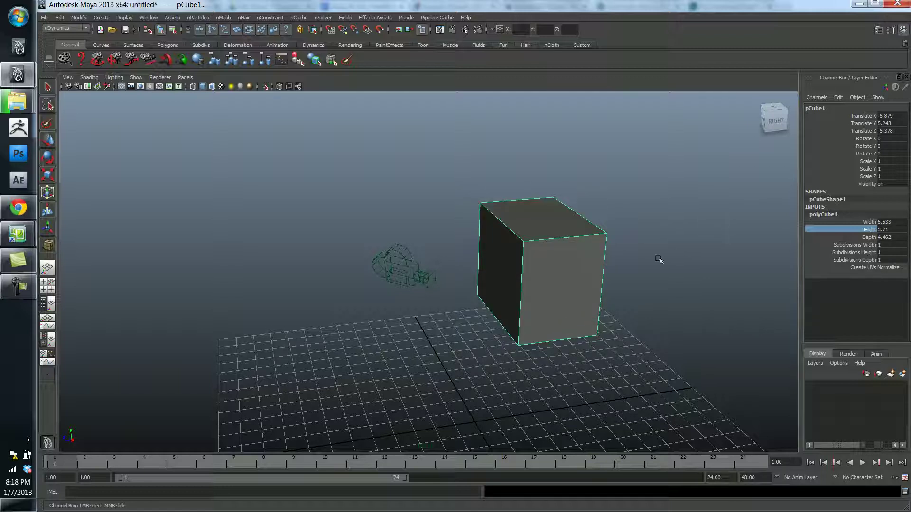
Increase polyCube1 Depth to roughly 7.36
click(882, 238)
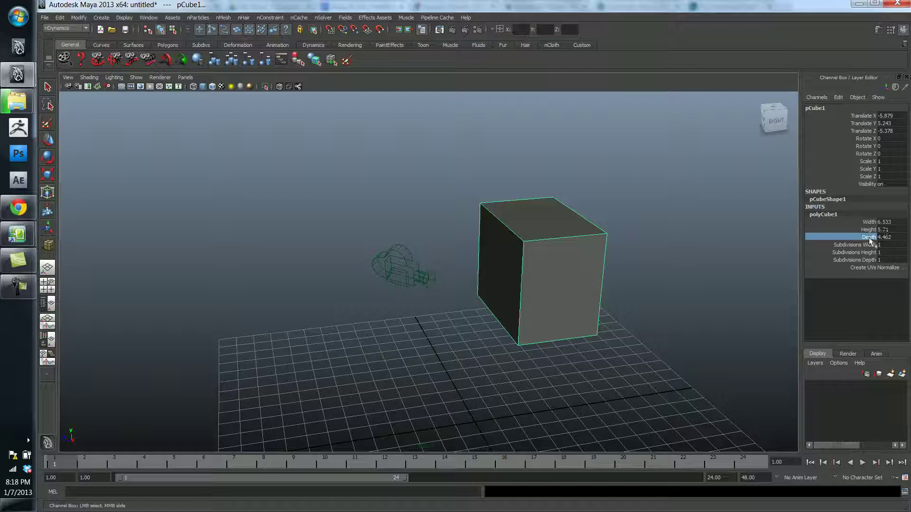
mouse_move(755, 240)
middle_down()
mouse_move(738, 239)
mouse_move(763, 237)
middle_up()
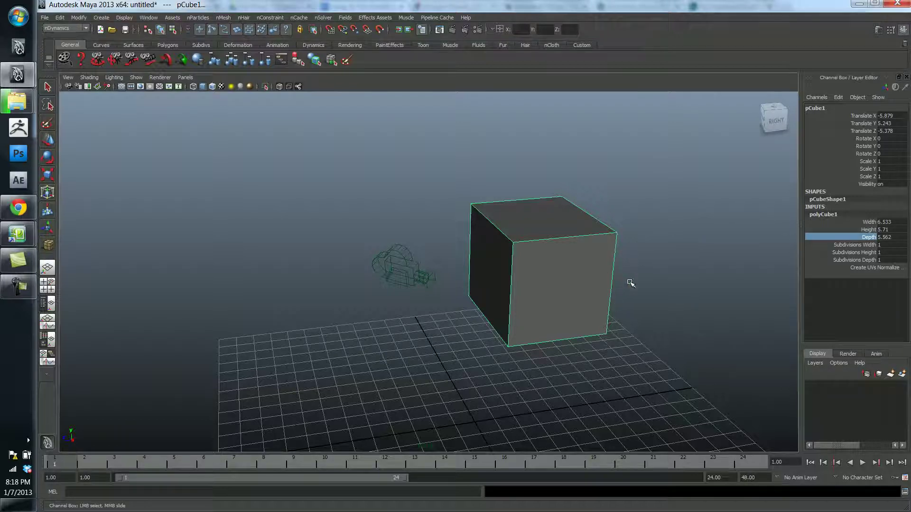
alt+drag(631, 283, 665, 275)
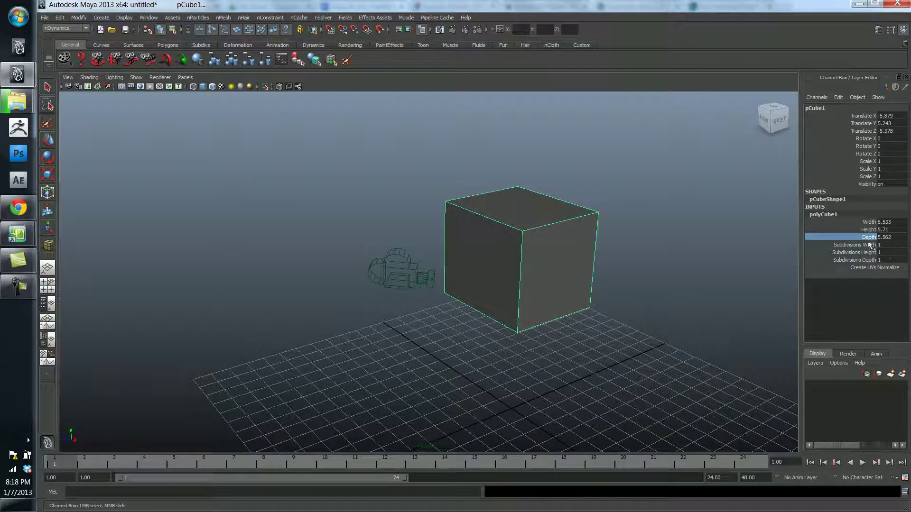
middle_drag(616, 242, 688, 228)
Settle the depth at 7.362 and set Subdivisions Width to 4
alt+drag(687, 228, 676, 233)
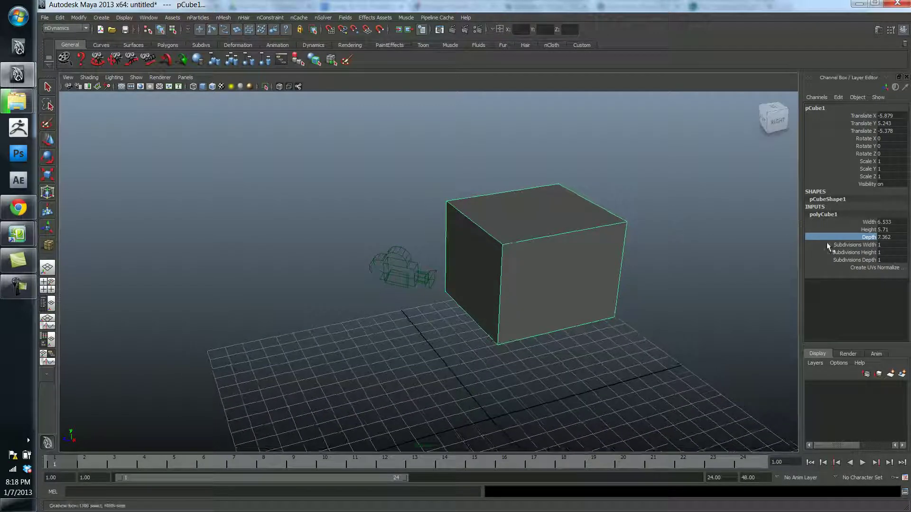
click(854, 245)
middle_drag(713, 203, 750, 205)
alt+drag(750, 205, 738, 229)
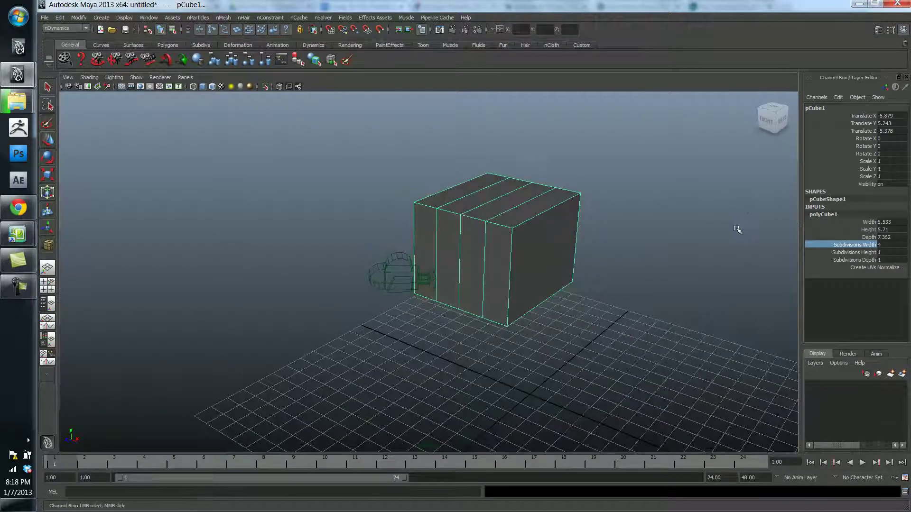
Set Subdivisions Height to 4, then deselect the cube
click(854, 253)
middle_drag(714, 248, 740, 245)
alt+drag(738, 238, 715, 240)
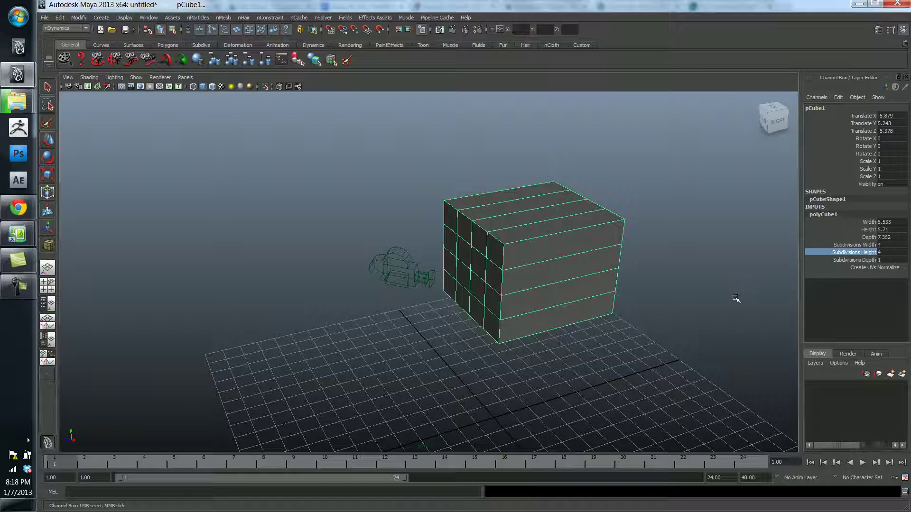
click(661, 236)
alt+drag(539, 278, 526, 279)
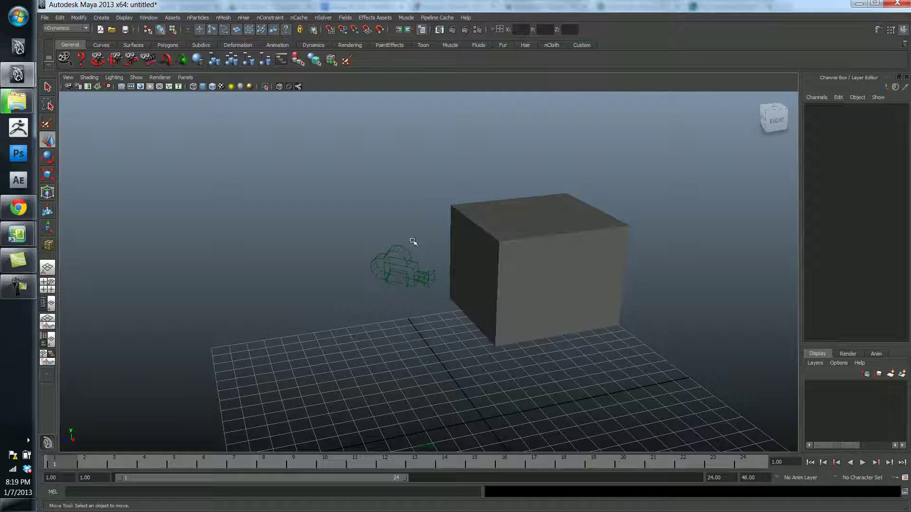
Make a 640x480 test render of the cube, then enlarge the Layer Editor
click(451, 30)
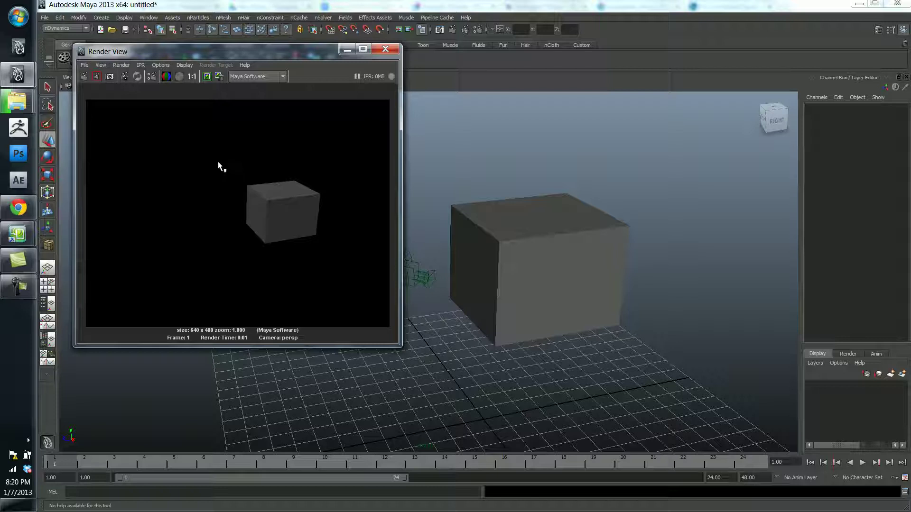
click(385, 51)
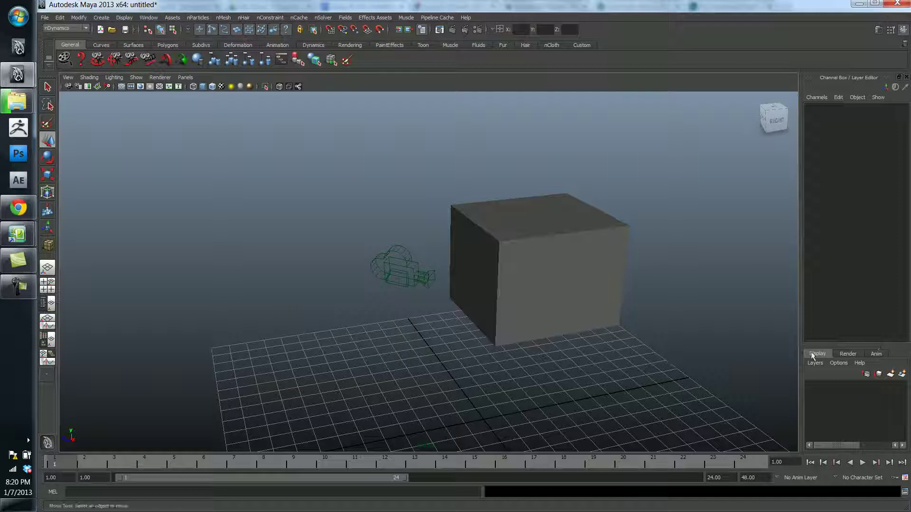
drag(843, 345, 843, 282)
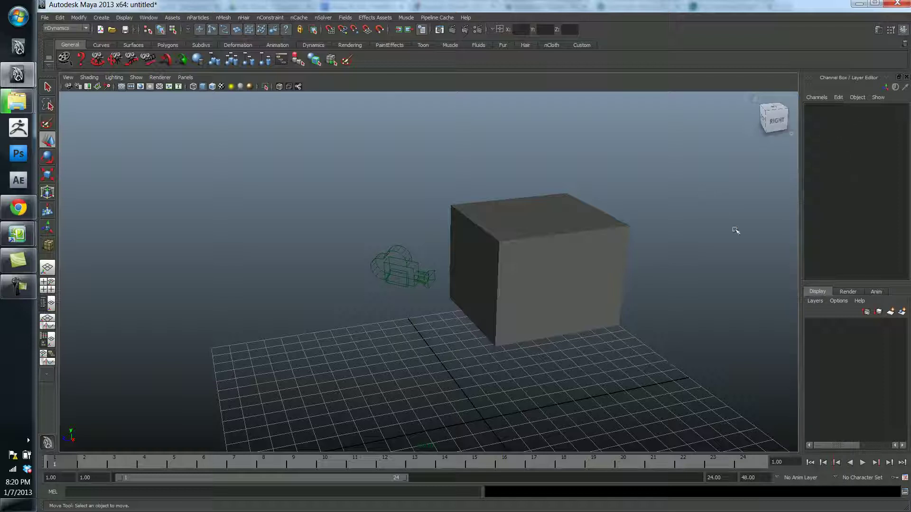
click(543, 238)
click(391, 277)
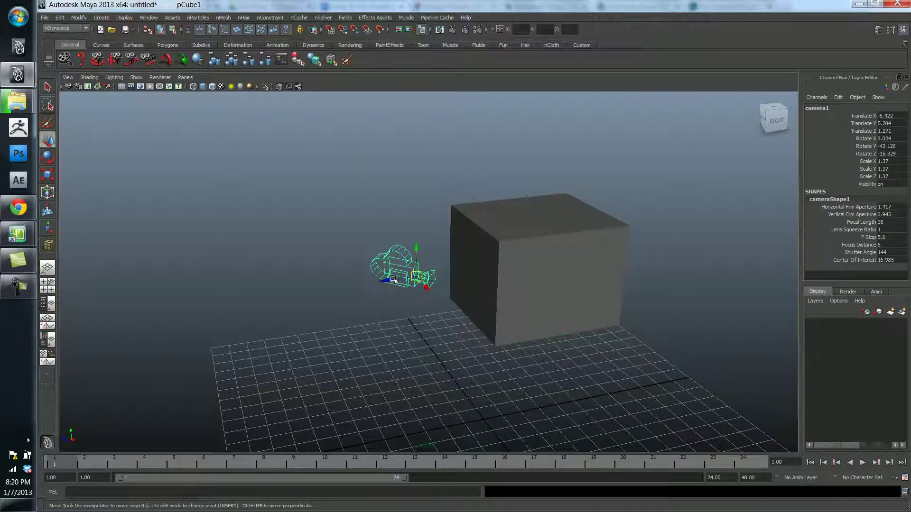
click(497, 173)
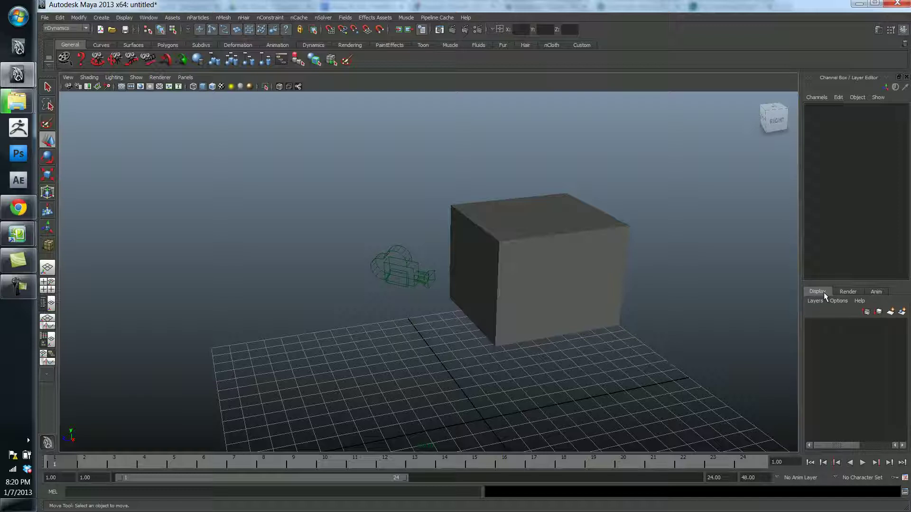
click(849, 292)
click(876, 292)
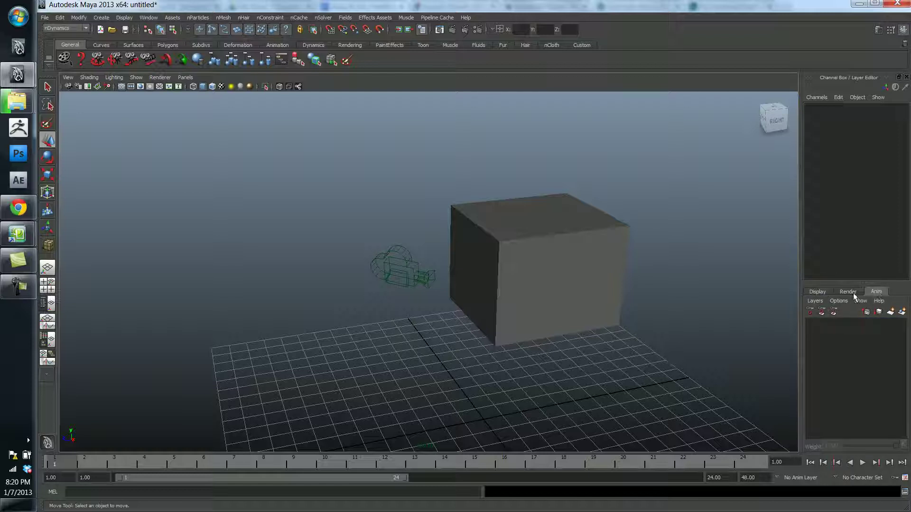
click(824, 291)
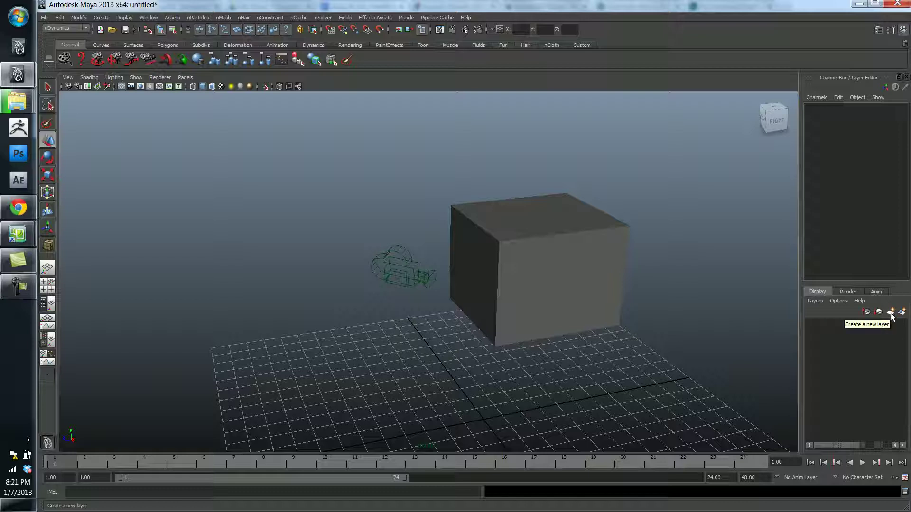
Create layer1 and add the selected cube to it
click(891, 313)
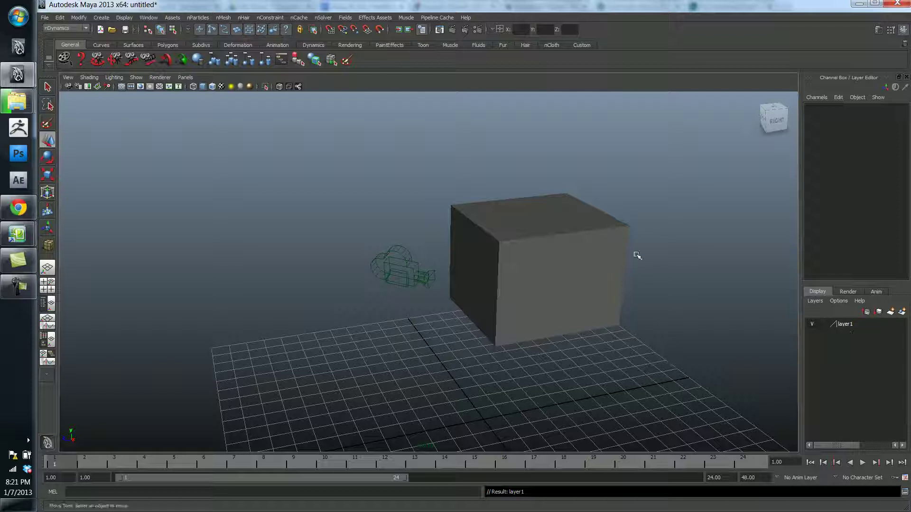
click(574, 250)
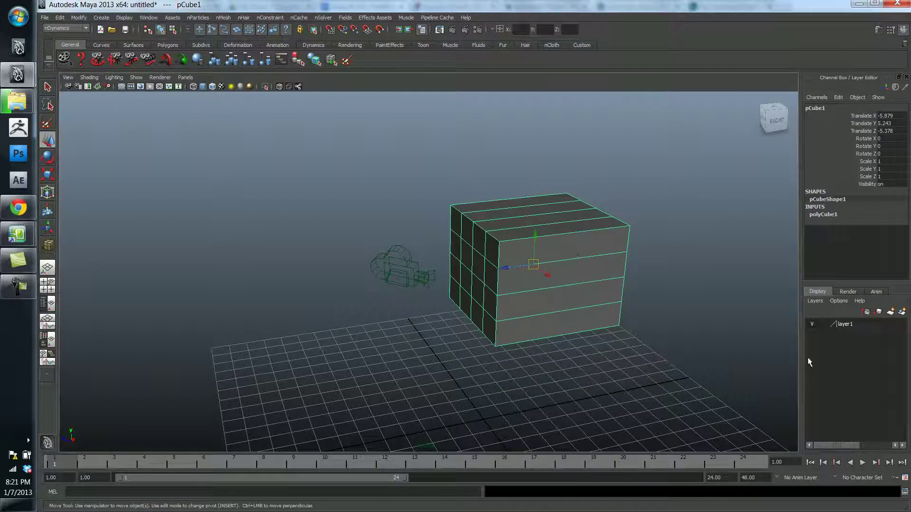
right_click(845, 325)
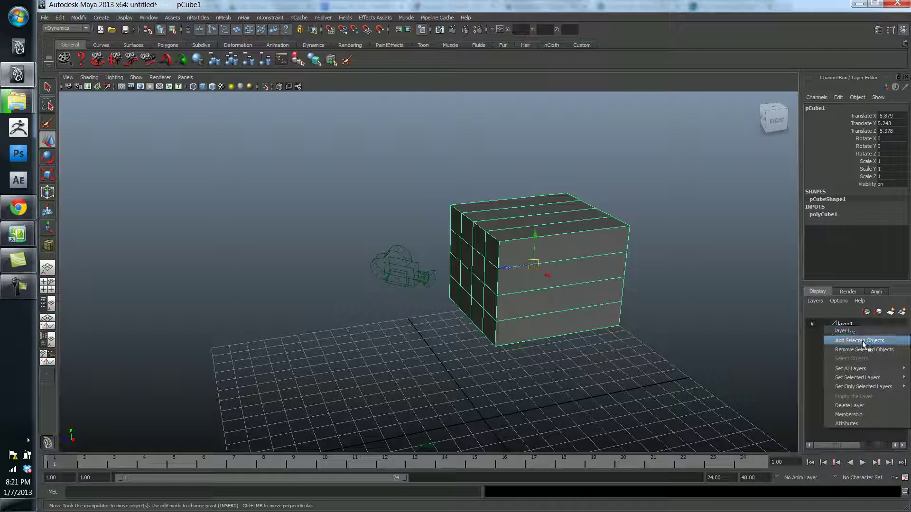
click(879, 341)
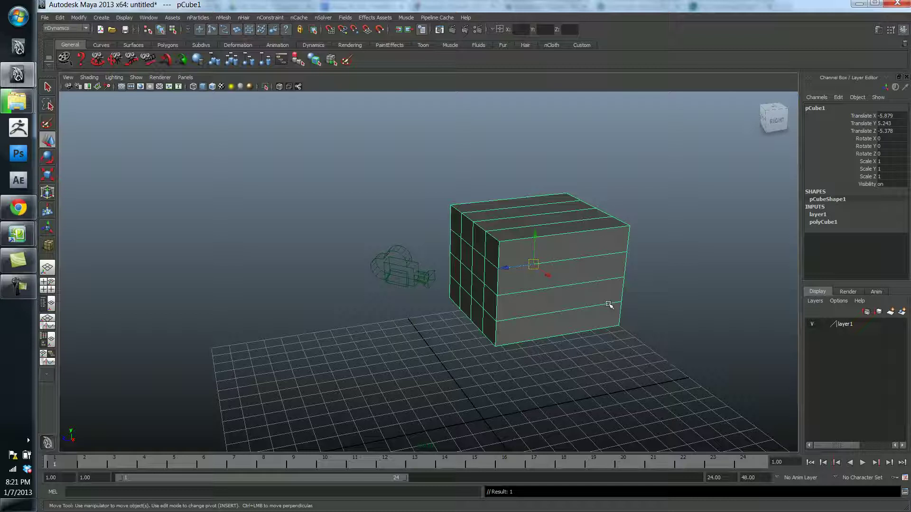
Add two more display layers, layer2 and layer3, then deselect the cube
click(892, 314)
click(892, 313)
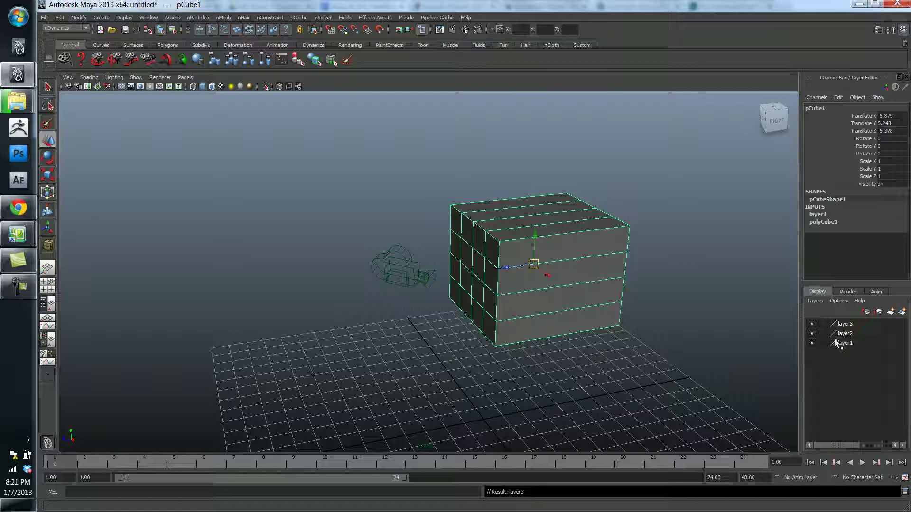
click(659, 346)
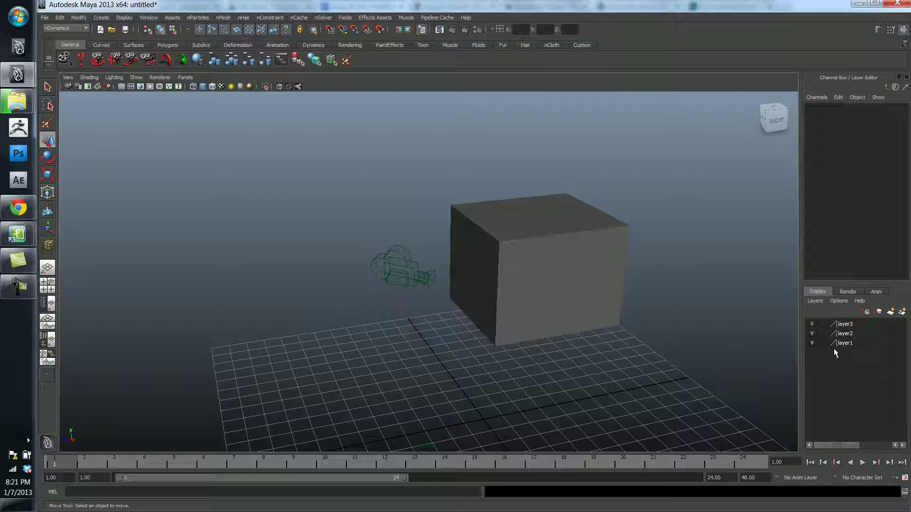
Toggle layer1's visibility off and on twice to confirm it hides the cube
click(812, 343)
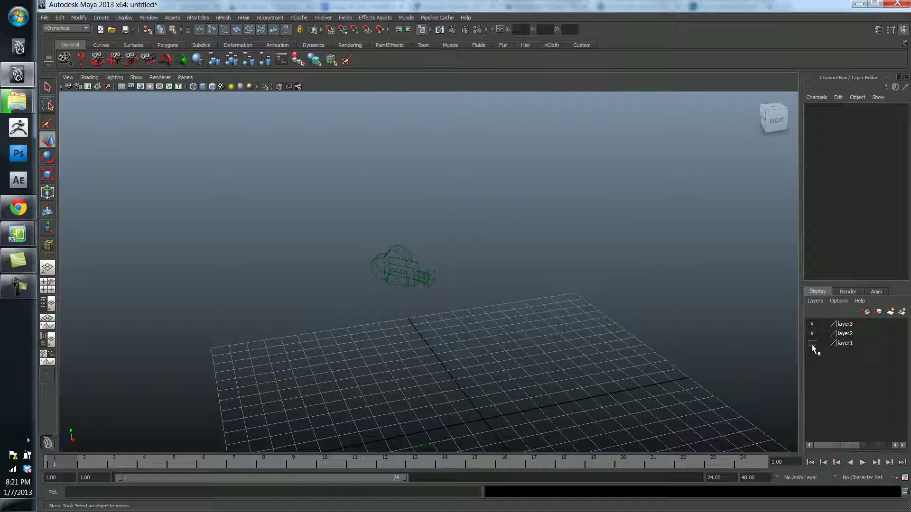
click(812, 343)
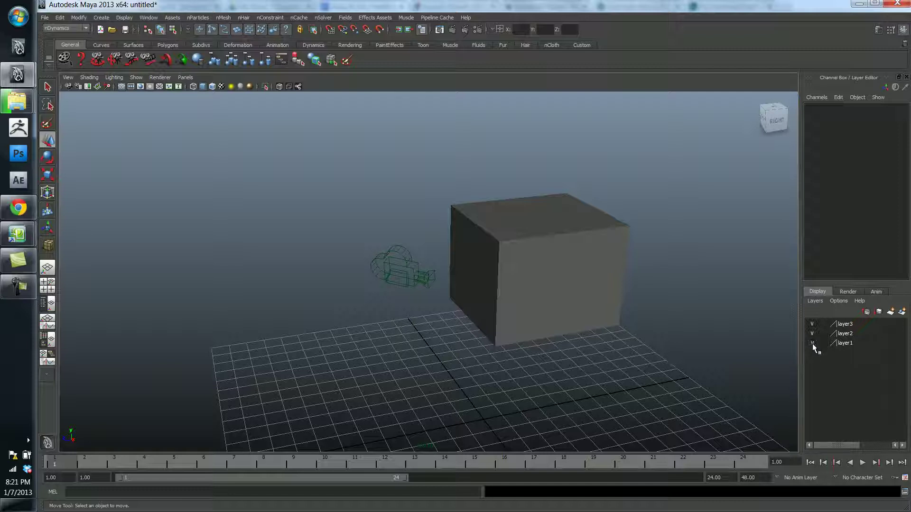
click(812, 342)
click(812, 343)
Select all objects on layer1 with its Select Objects option
click(842, 344)
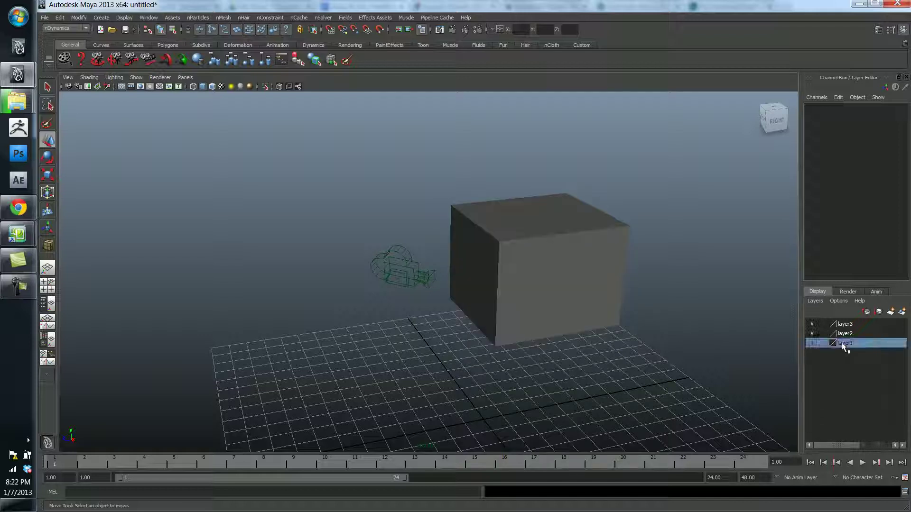
right_click(843, 344)
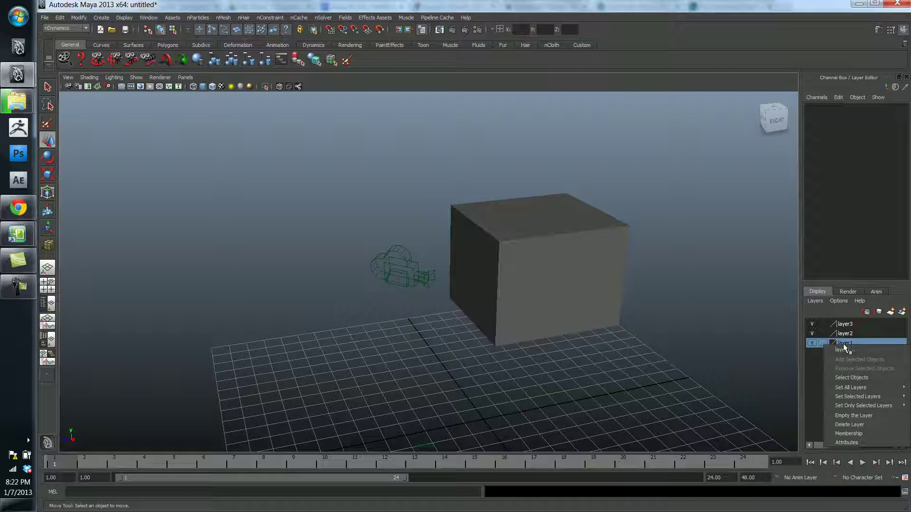
click(870, 378)
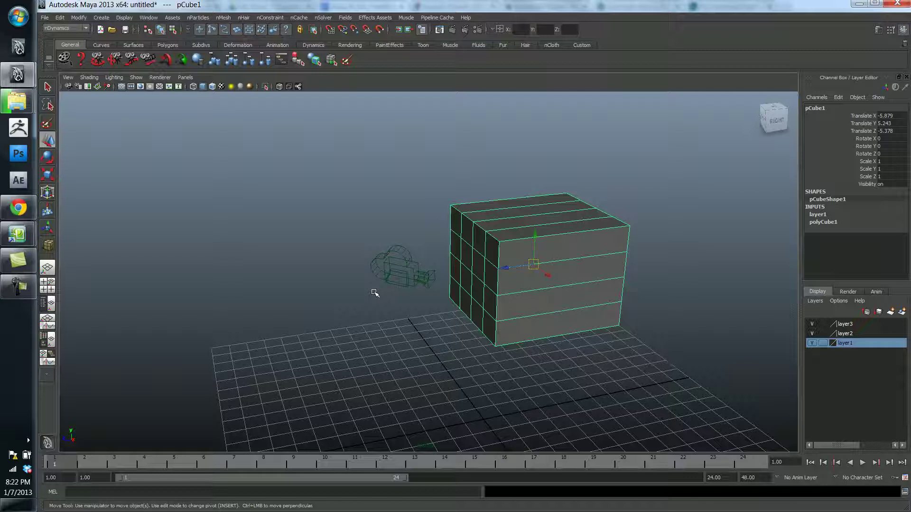
Switch layer1 to template display, then to reference display, orbiting to inspect the cube
click(823, 343)
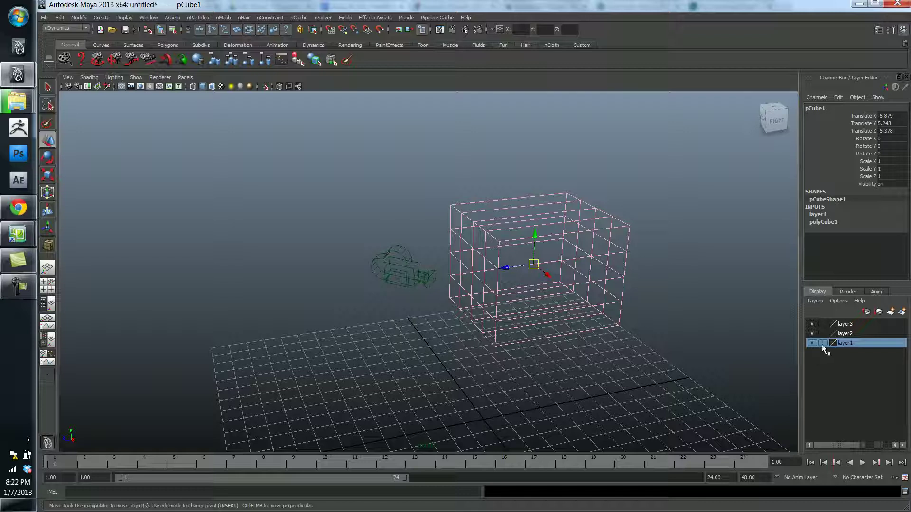
click(721, 312)
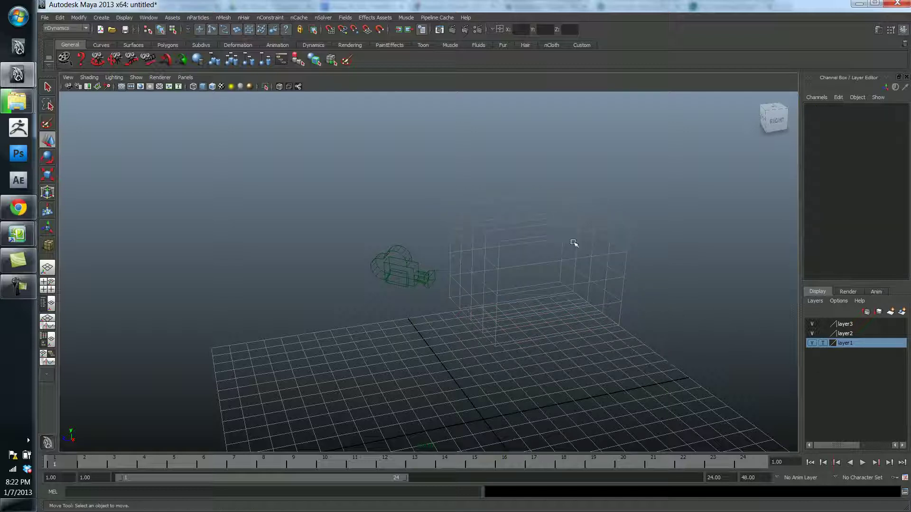
alt+drag(521, 275, 441, 258)
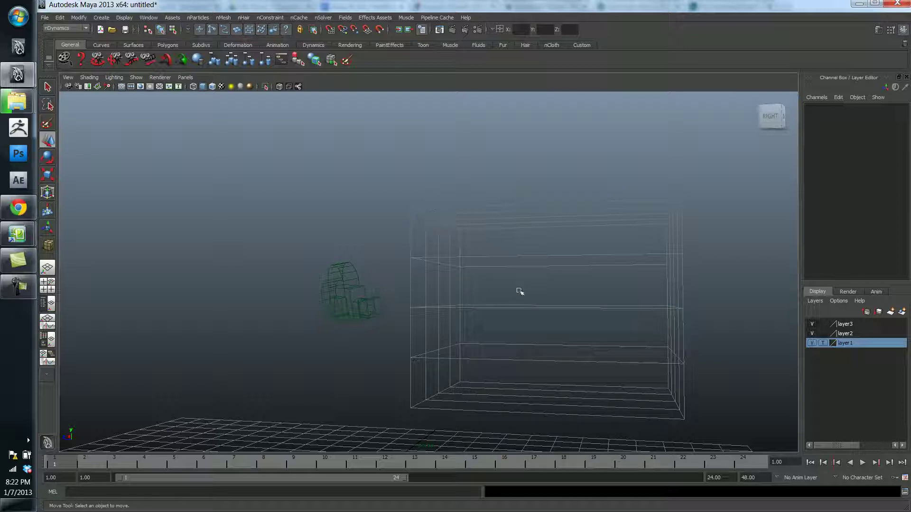
alt+drag(486, 291, 518, 301)
click(822, 343)
mouse_move(717, 328)
alt+mouse_down()
mouse_move(709, 336)
mouse_move(597, 326)
alt+mouse_up()
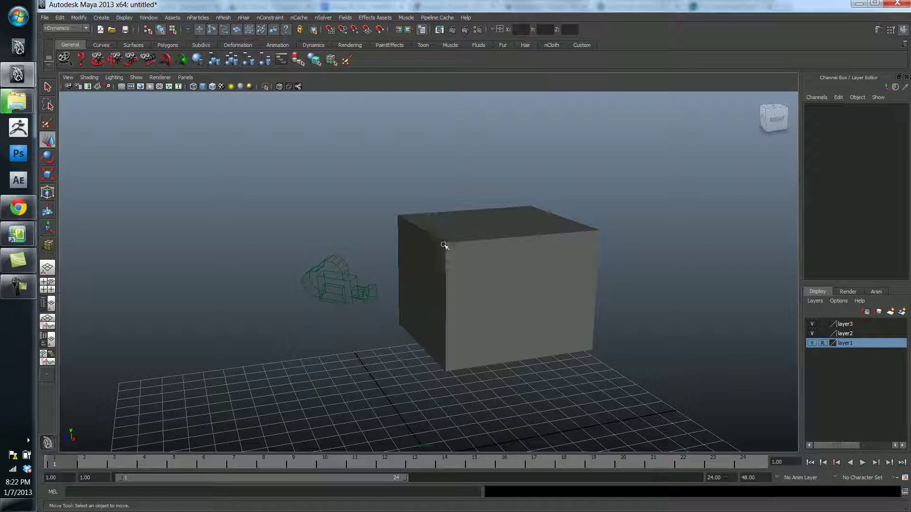
Toggle layer1's visibility off and on, then return it to normal display
click(811, 345)
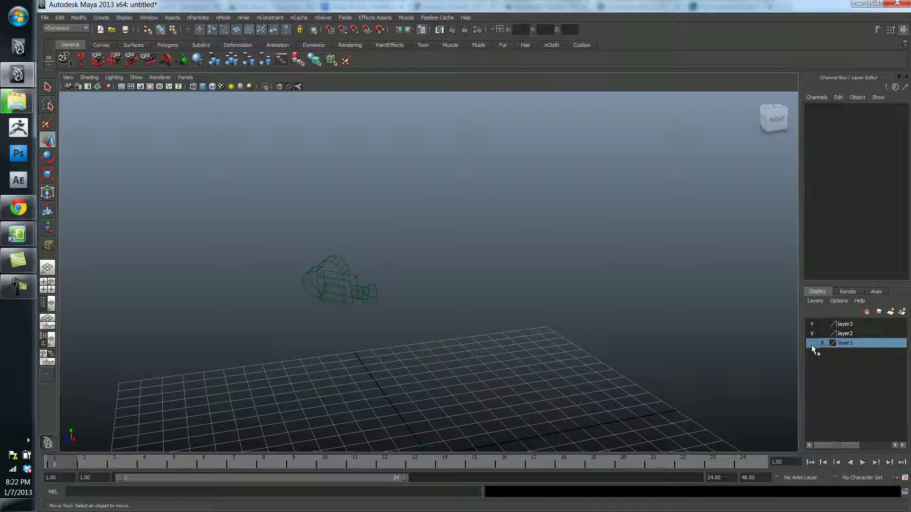
click(811, 344)
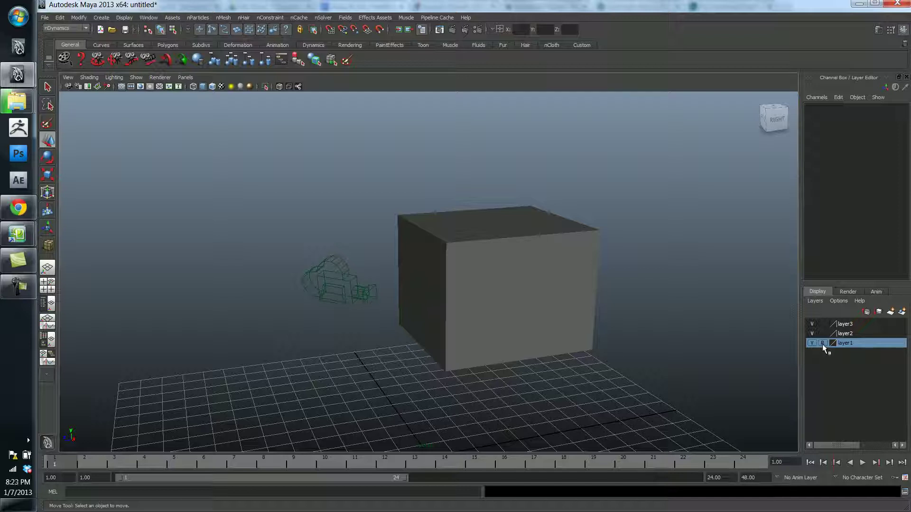
click(821, 343)
In layer1's edit settings, keep display type Normal and choose dark red as the colour
double_click(844, 344)
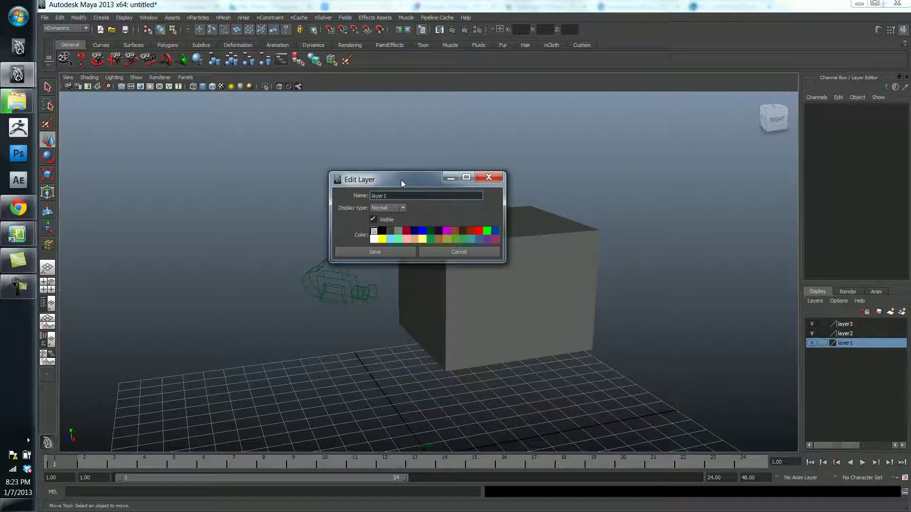
drag(401, 179, 640, 121)
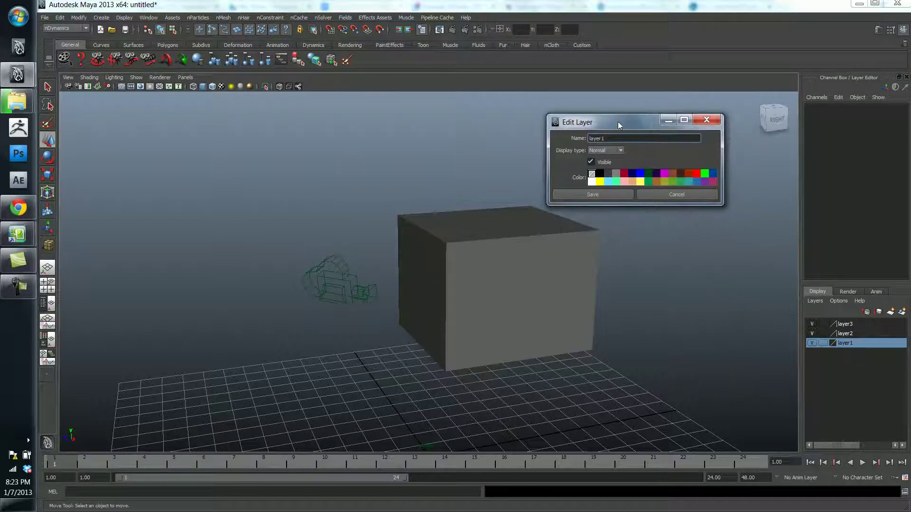
click(620, 151)
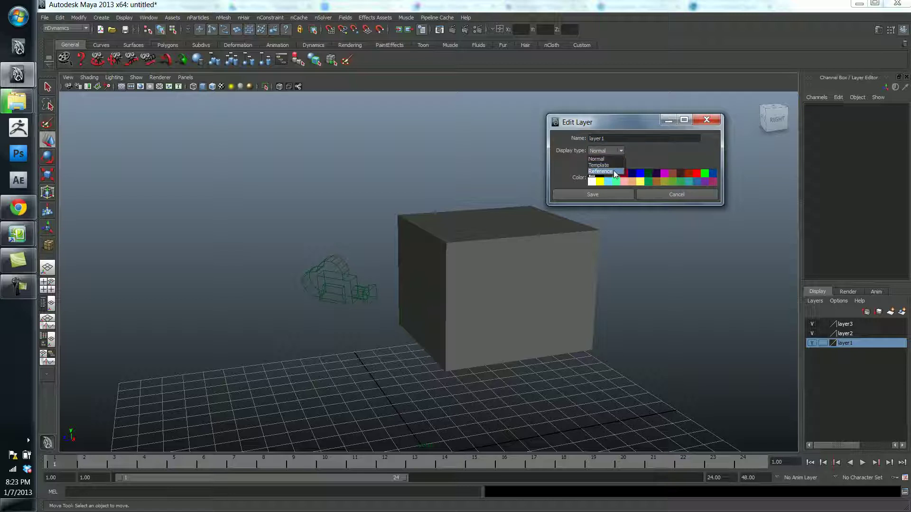
click(657, 153)
click(624, 174)
Rename the layer to Cube_layer, save it, and toggle its visibility to test
double_click(611, 138)
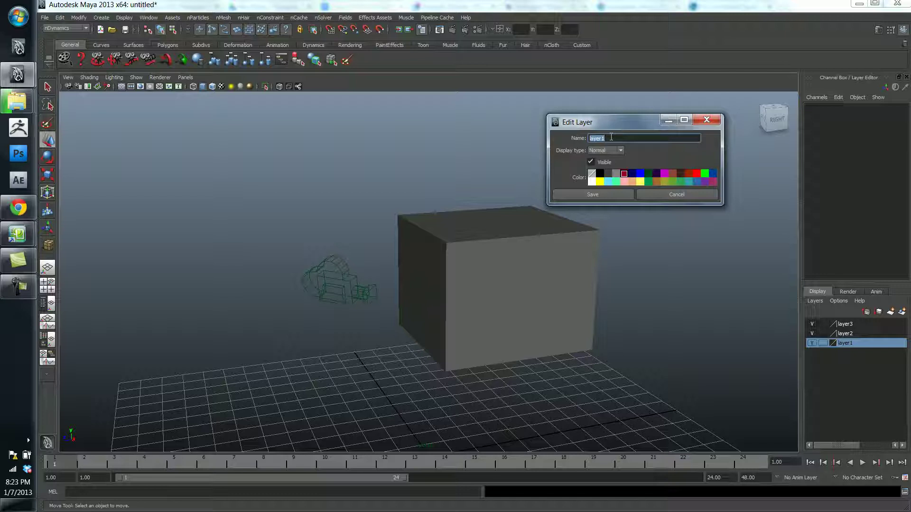
text(Cube layer)
click(613, 192)
click(631, 176)
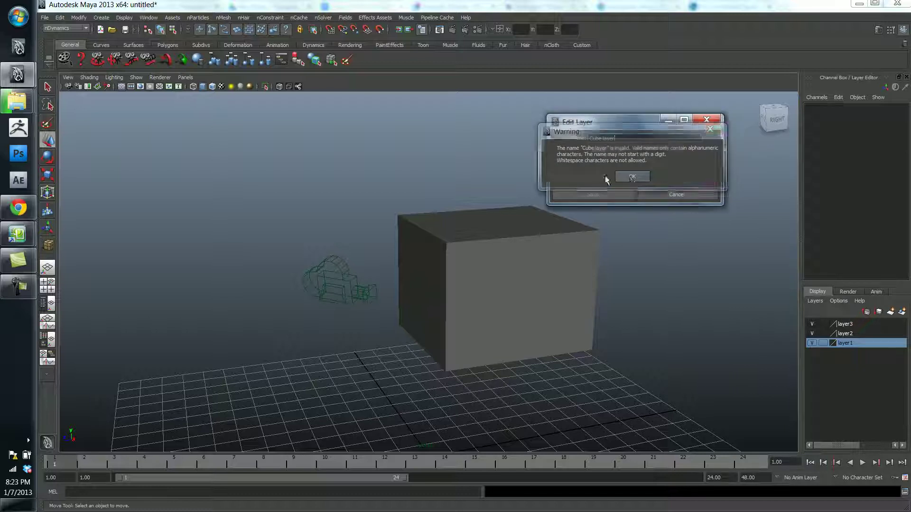
key(Left)
key(Left)
key(Left)
key(Left)
key(Left)
key(BackSpace)
text(_)
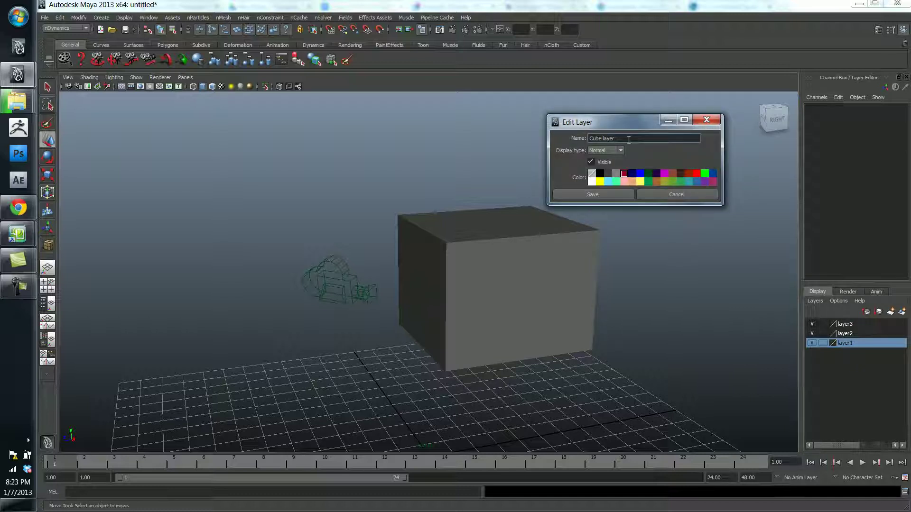
key(BackSpace)
text(_)
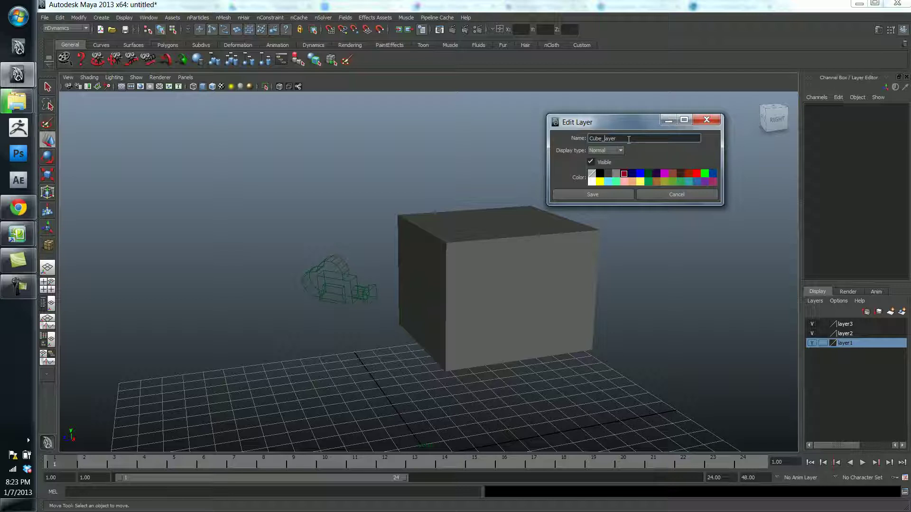
click(614, 192)
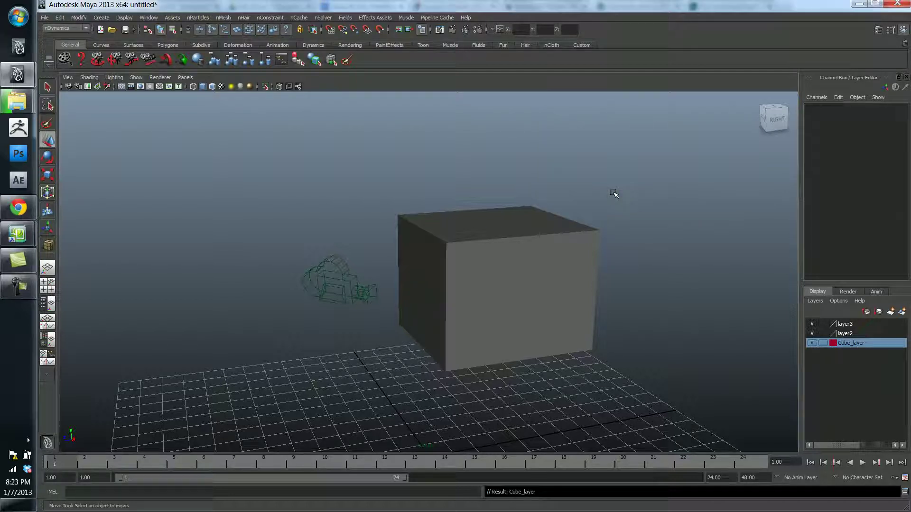
click(812, 343)
click(812, 343)
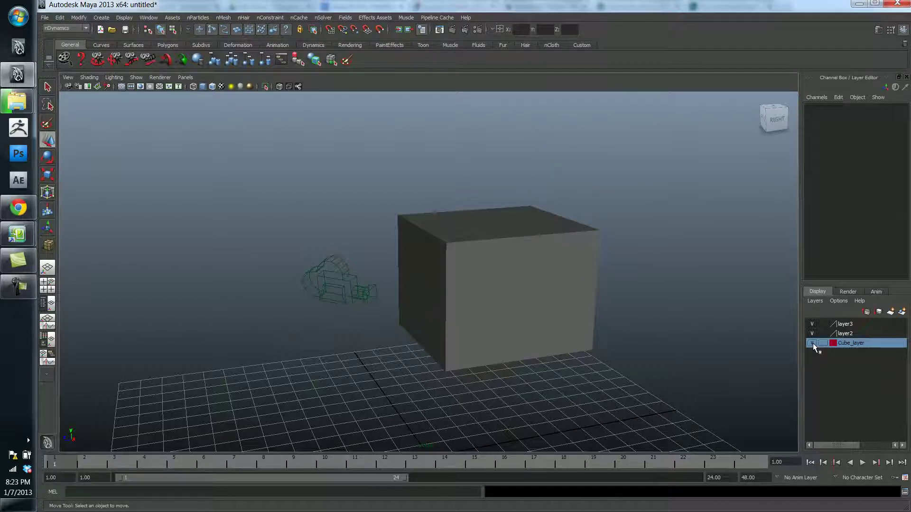
Open the Outliner from the Window menu and make its window taller
click(146, 18)
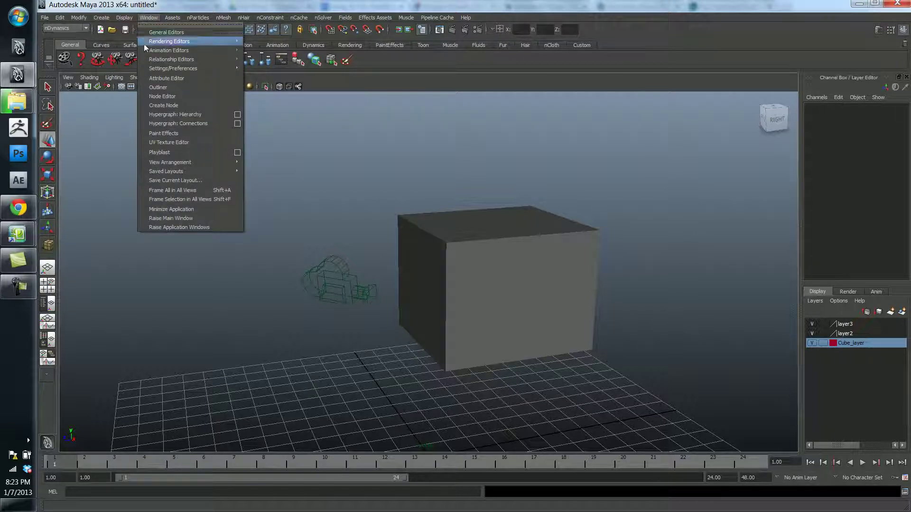
click(175, 88)
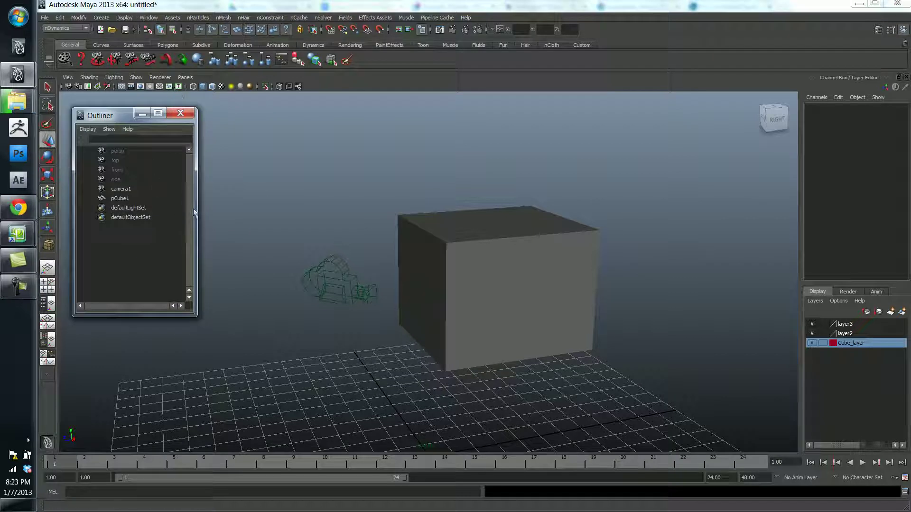
drag(114, 115, 115, 109)
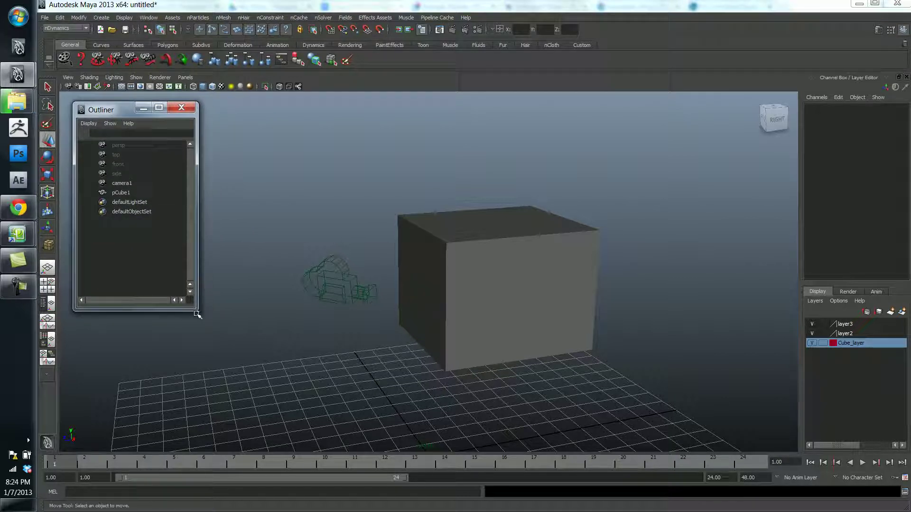
drag(198, 312, 203, 443)
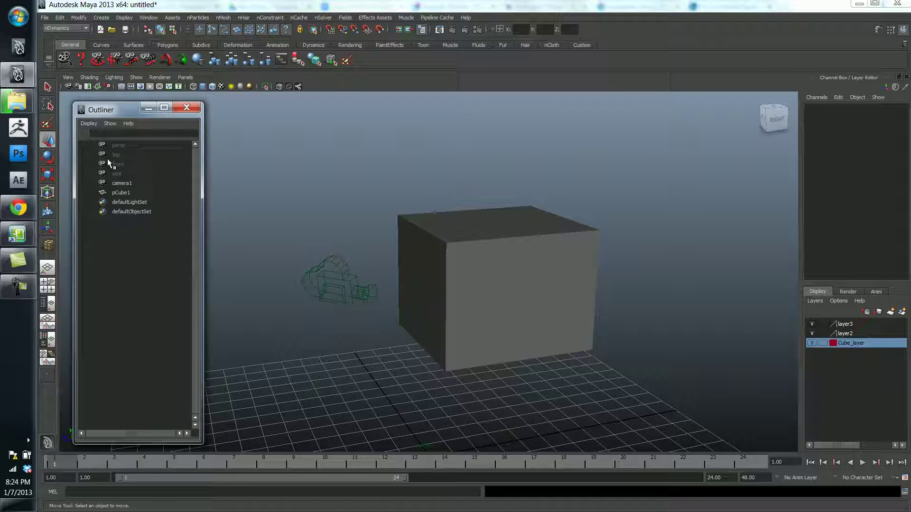
Select camera1, pCube1, defaultLightSet and defaultObjectSet in turn in the Outliner
click(130, 184)
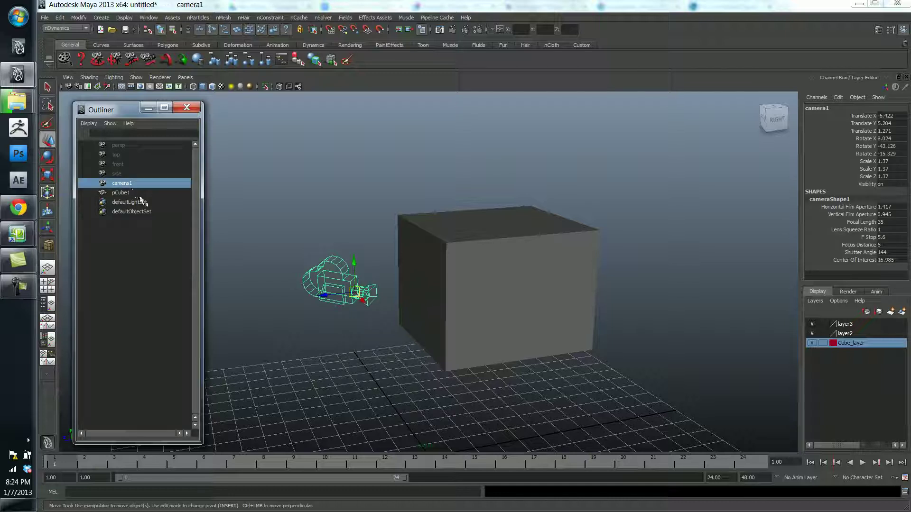
middle_drag(131, 190, 127, 187)
click(126, 194)
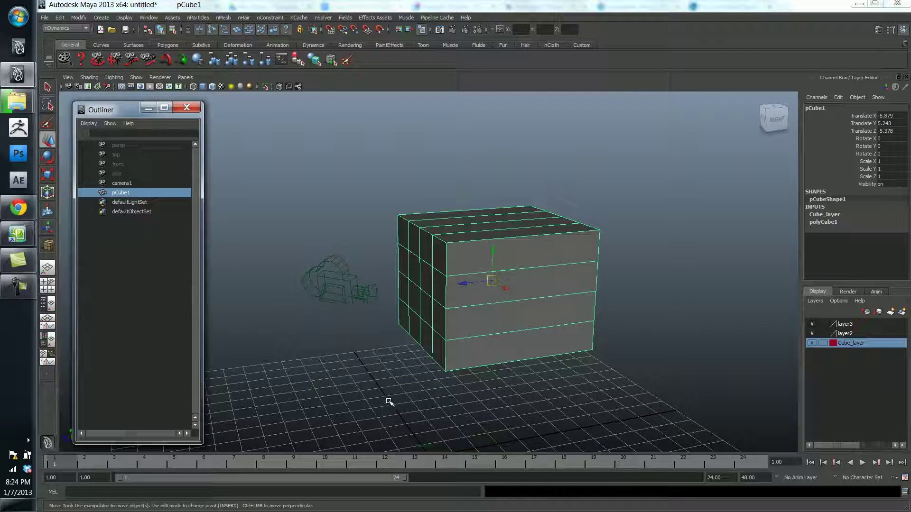
click(550, 189)
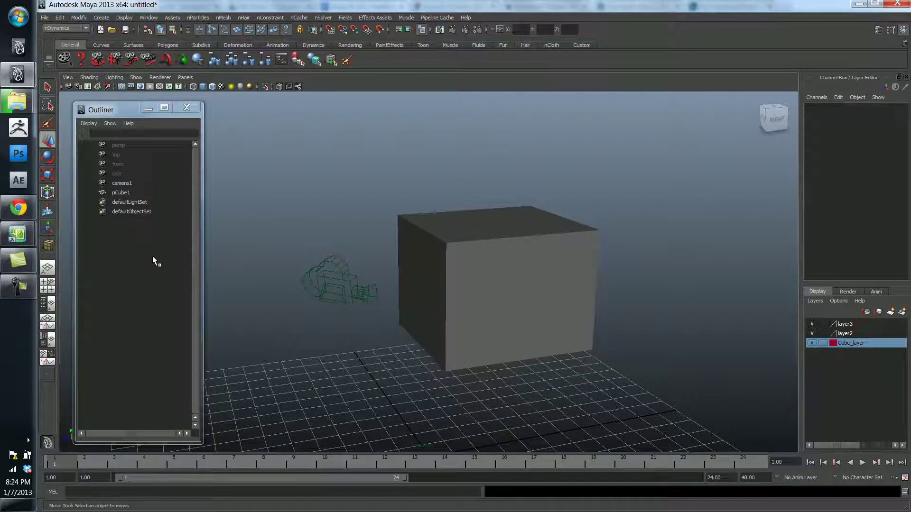
click(131, 201)
click(138, 212)
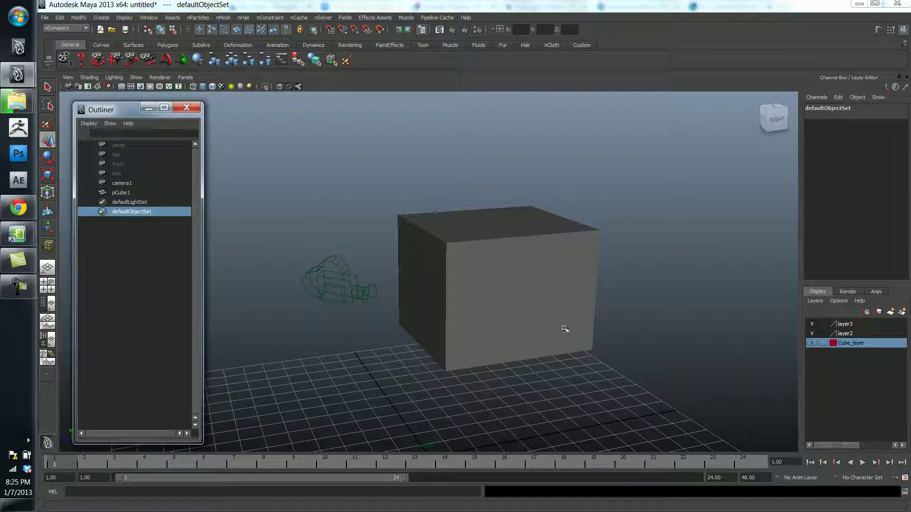
Duplicate the cube twice with Ctrl+D, raising each copy to form a three-cube stack
click(525, 285)
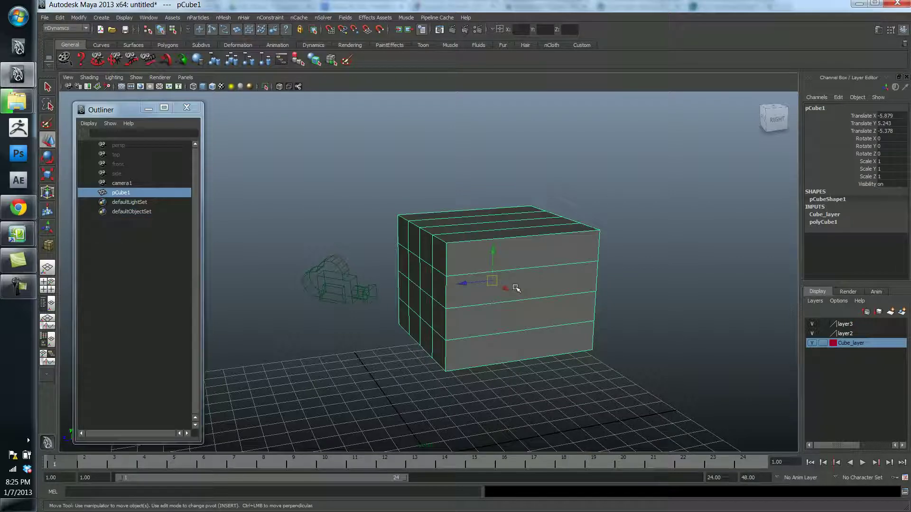
key(ctrl+d)
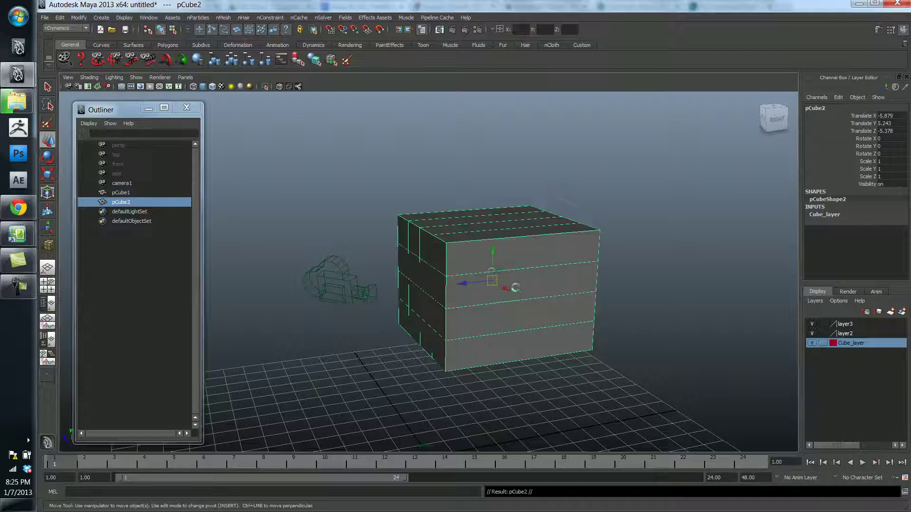
drag(494, 254, 492, 115)
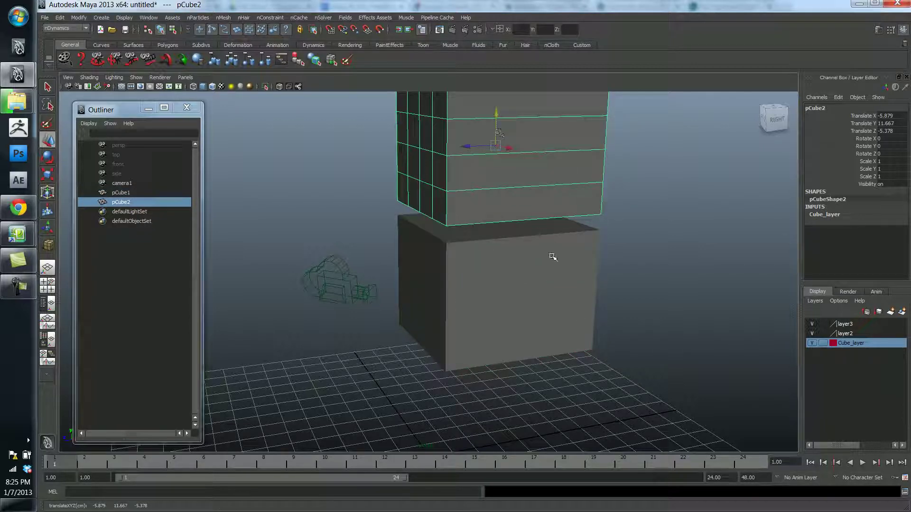
alt+right_drag(549, 254, 506, 300)
key(ctrl+d)
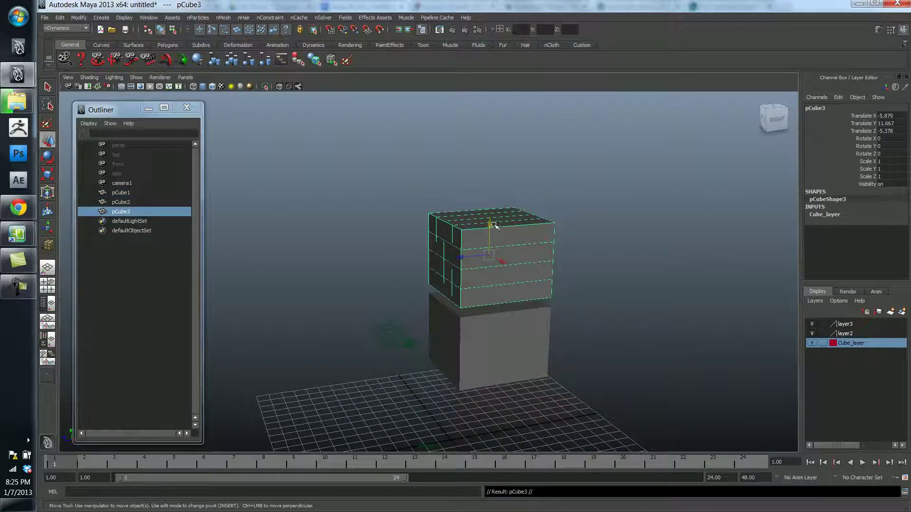
drag(491, 224, 610, 260)
Rotate the middle cube pCube2 to a tilted angle, then clear the selection
key(e)
click(503, 253)
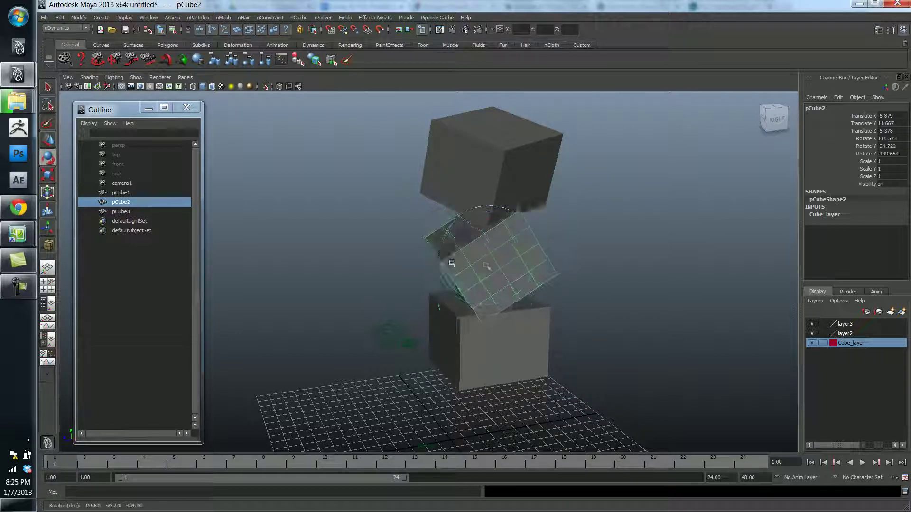
click(393, 284)
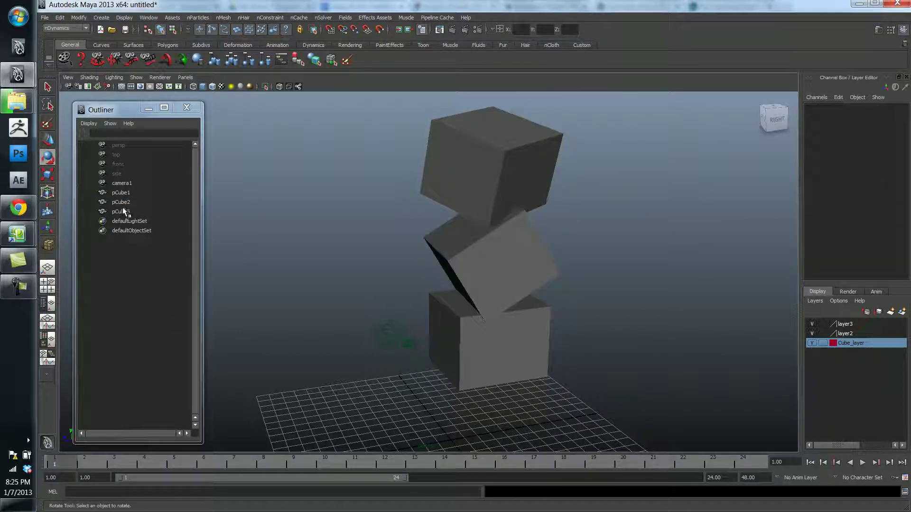